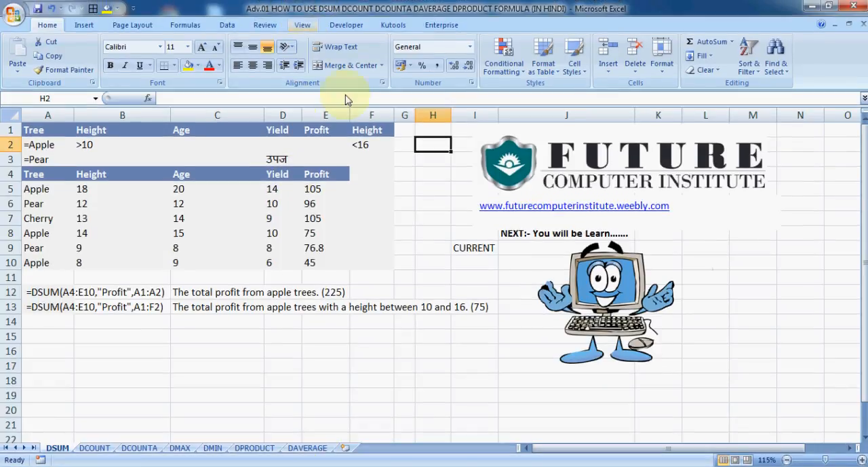
- Look over column A of the DSUM sheet, from the tree criteria through the data rows to the formula in A12
{"action": "left_click", "coordinate": [433, 164]}
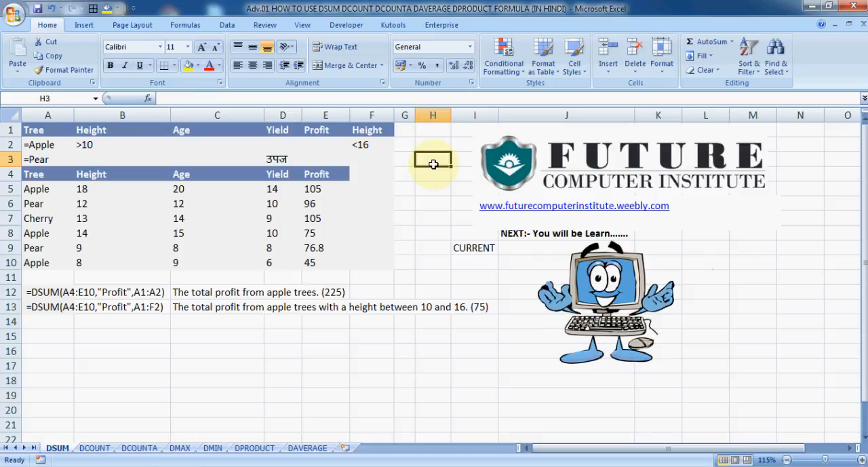
{"action": "key", "text": "Left"}
{"action": "key", "text": "Left"}
{"action": "key", "text": "Left"}
{"action": "key", "text": "Left"}
{"action": "key", "text": "Left"}
{"action": "key", "text": "Left"}
{"action": "key", "text": "Left"}
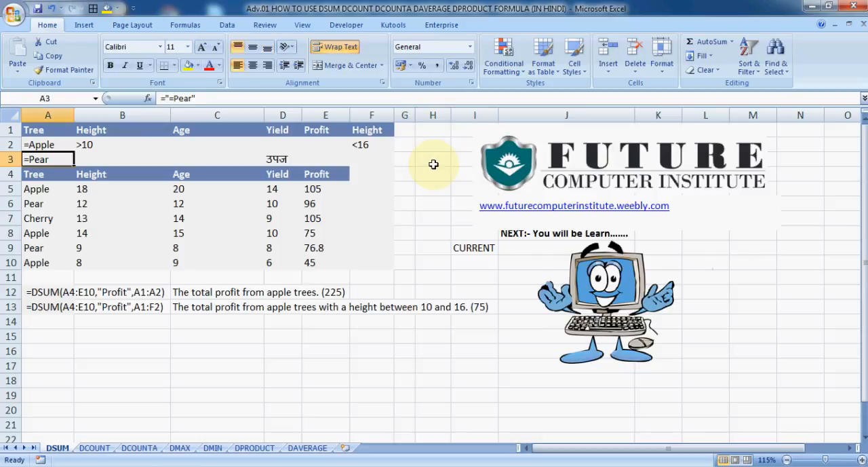
{"action": "key", "text": "Up"}
{"action": "key", "text": "Down"}
{"action": "key", "text": "Down"}
{"action": "key", "text": "Down"}
{"action": "key", "text": "Down"}
{"action": "key", "text": "Down"}
{"action": "key", "text": "Down"}
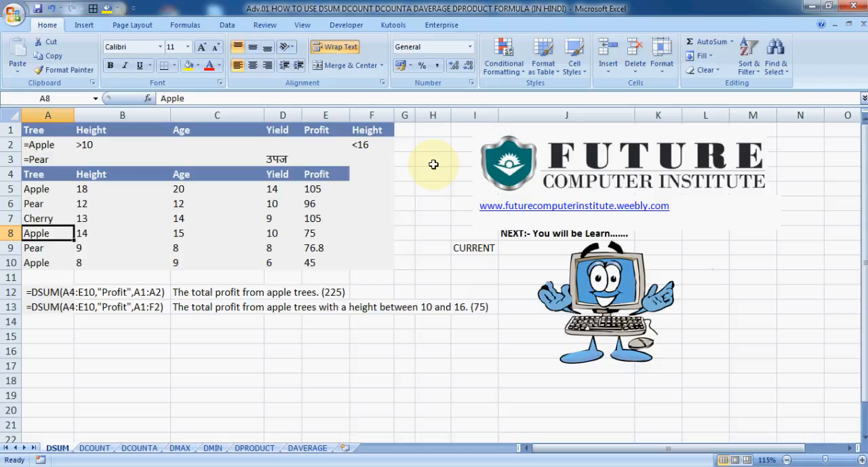
{"action": "key", "text": "Down"}
{"action": "key", "text": "Down"}
{"action": "key", "text": "Down"}
{"action": "key", "text": "Down"}
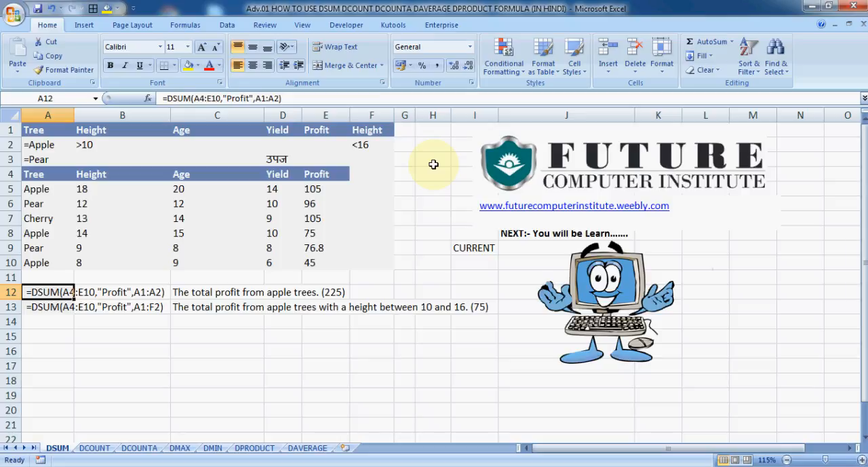
- Examine the data table starting at A4, going through the entries in its Tree and Height columns
{"action": "left_click", "coordinate": [43, 176]}
{"action": "left_click_drag", "start_coordinate": [43, 176], "coordinate": [310, 277]}
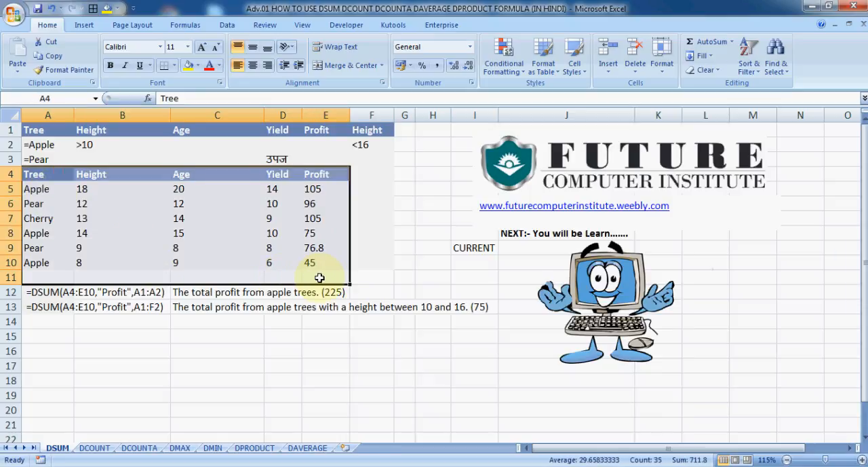
{"action": "left_click", "coordinate": [48, 176]}
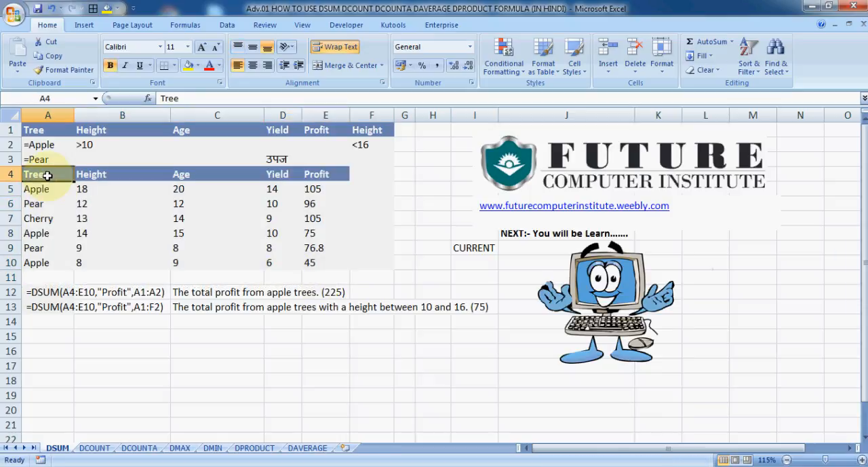
{"action": "left_click", "coordinate": [48, 190]}
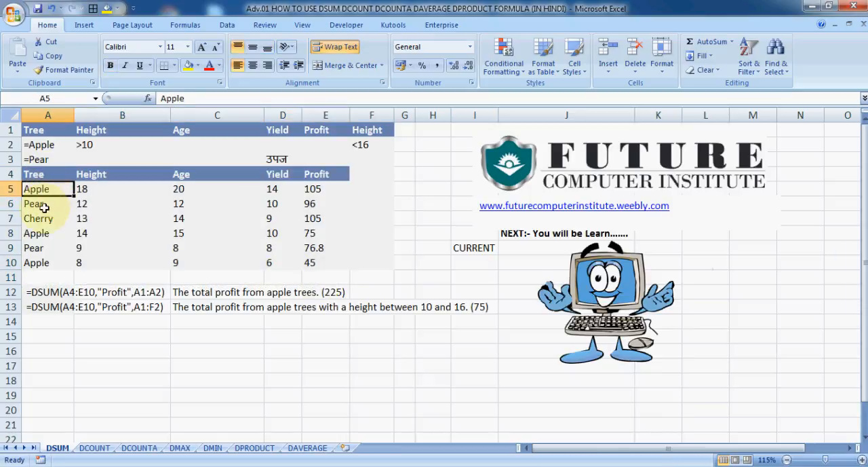
{"action": "left_click", "coordinate": [46, 204]}
{"action": "left_click", "coordinate": [48, 219]}
{"action": "left_click", "coordinate": [42, 244]}
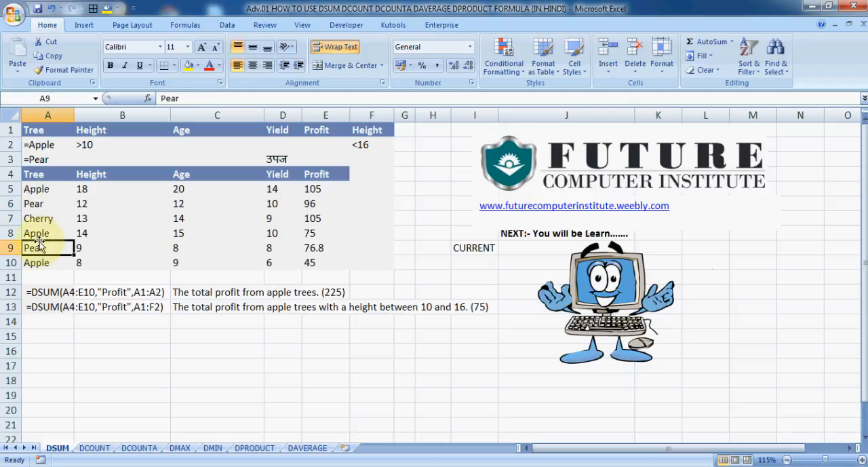
{"action": "left_click", "coordinate": [43, 262]}
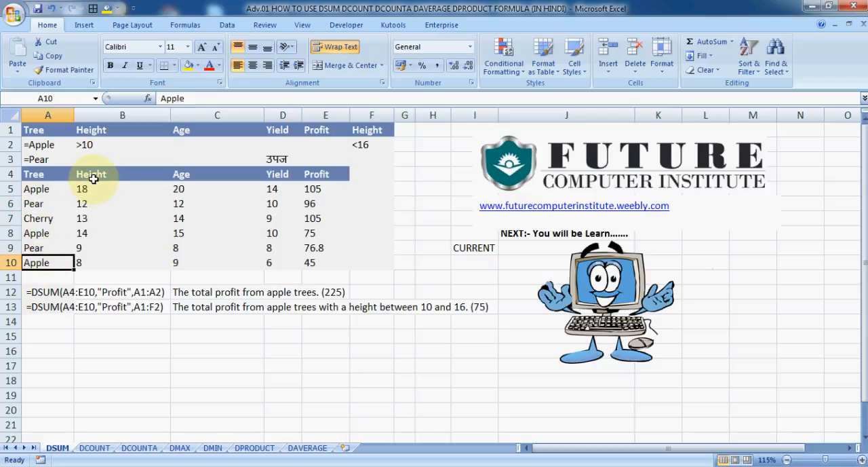
{"action": "left_click", "coordinate": [93, 176]}
{"action": "left_click", "coordinate": [88, 188]}
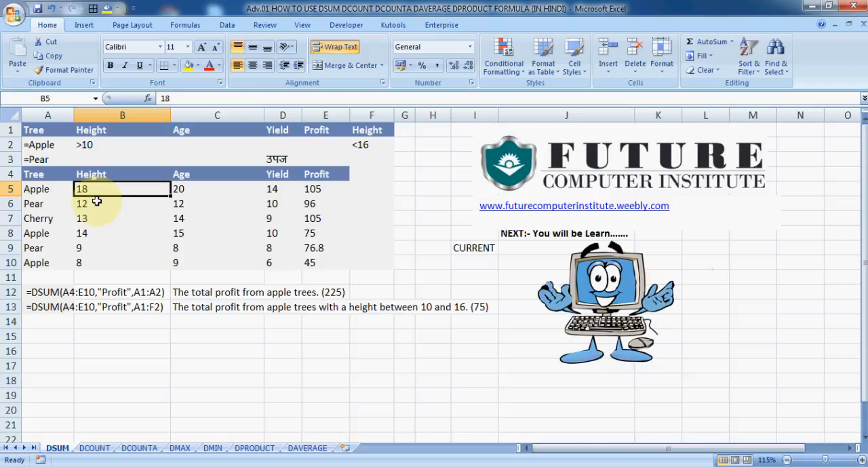
{"action": "left_click", "coordinate": [95, 206]}
{"action": "left_click", "coordinate": [95, 219]}
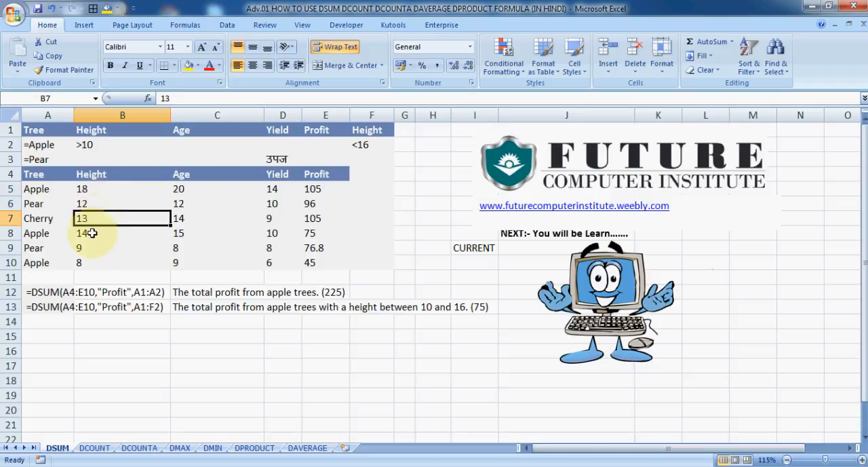
{"action": "left_click", "coordinate": [89, 232]}
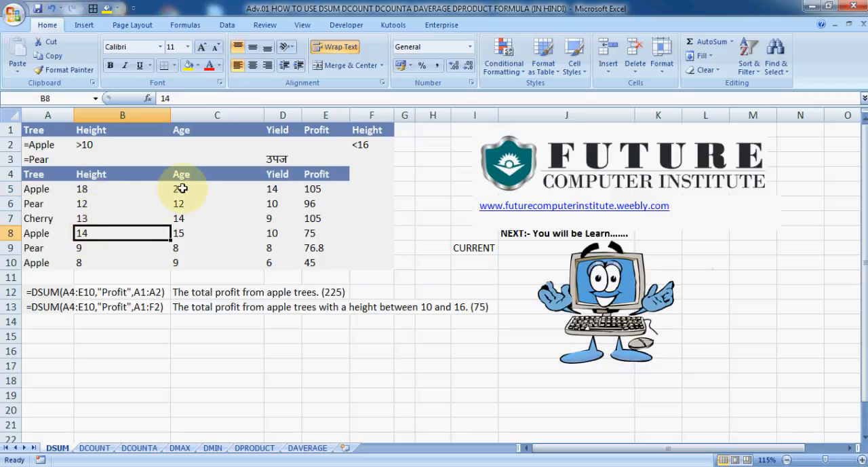
- Examine the table's Age, Yield and Profit columns, then review the full data range starting at A4
{"action": "left_click_drag", "start_coordinate": [187, 190], "coordinate": [192, 255]}
{"action": "left_click_drag", "start_coordinate": [275, 189], "coordinate": [275, 255]}
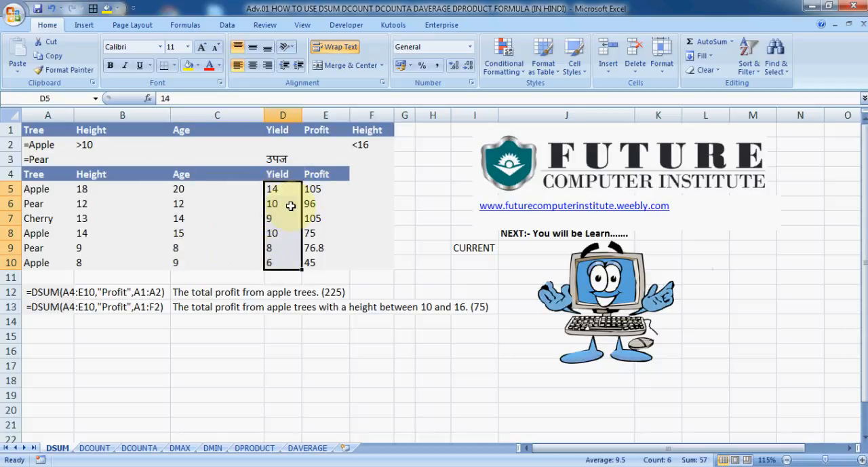
{"action": "left_click", "coordinate": [320, 191]}
{"action": "left_click", "coordinate": [320, 204]}
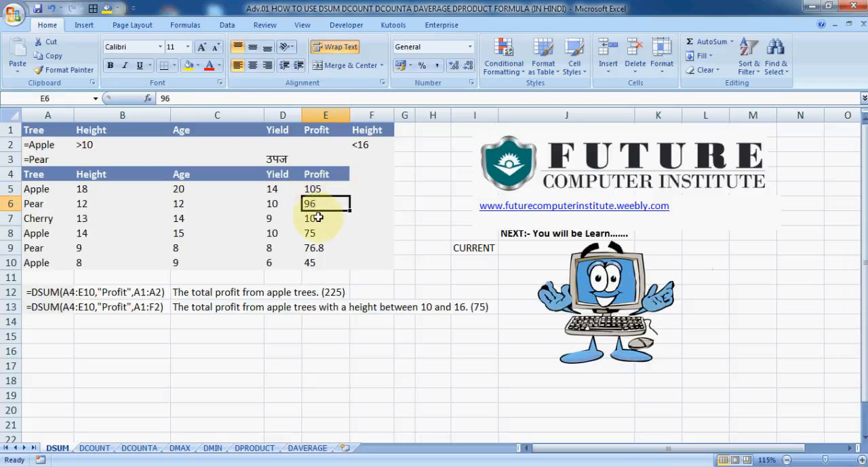
{"action": "left_click", "coordinate": [320, 219]}
{"action": "left_click", "coordinate": [320, 234]}
{"action": "left_click", "coordinate": [320, 248]}
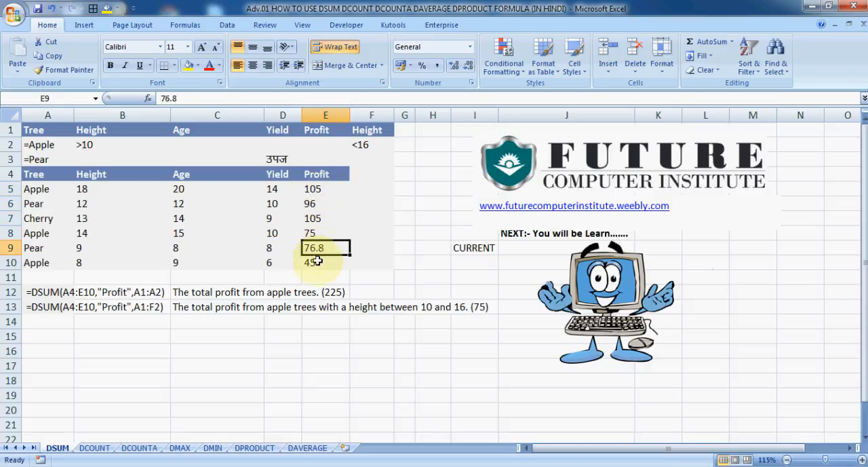
{"action": "left_click", "coordinate": [318, 260]}
{"action": "left_click_drag", "start_coordinate": [319, 189], "coordinate": [287, 236]}
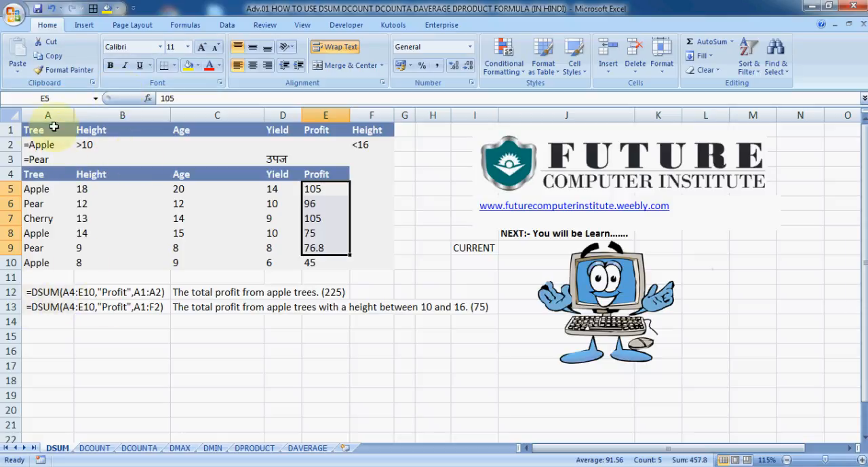
{"action": "left_click_drag", "start_coordinate": [30, 173], "coordinate": [327, 277]}
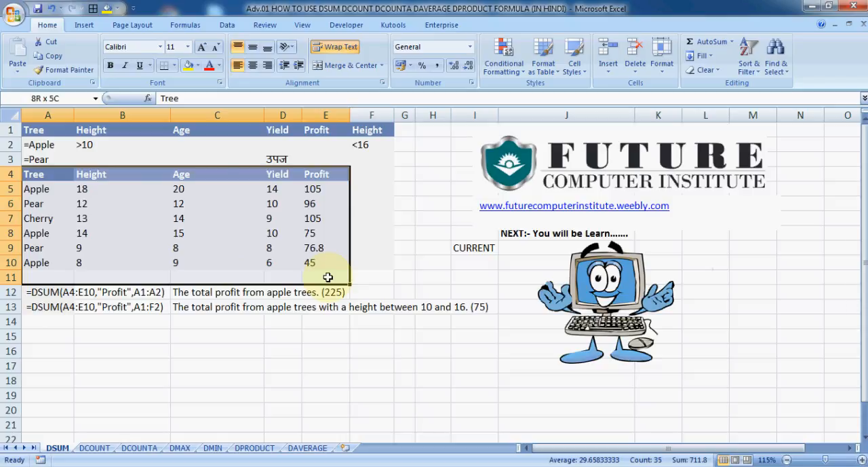
{"action": "left_click", "coordinate": [404, 262]}
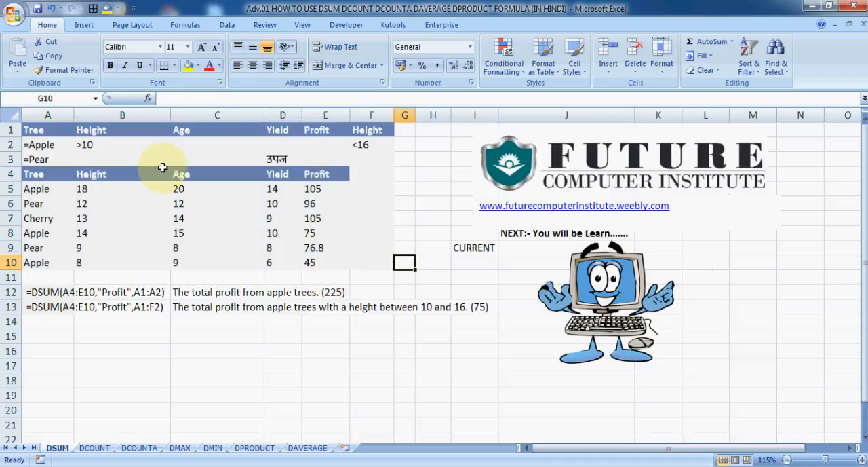
- Compare the criteria headers in row 1 with the headers of the data table A4:E10
{"action": "left_click", "coordinate": [139, 227]}
{"action": "left_click_drag", "start_coordinate": [35, 168], "coordinate": [341, 257]}
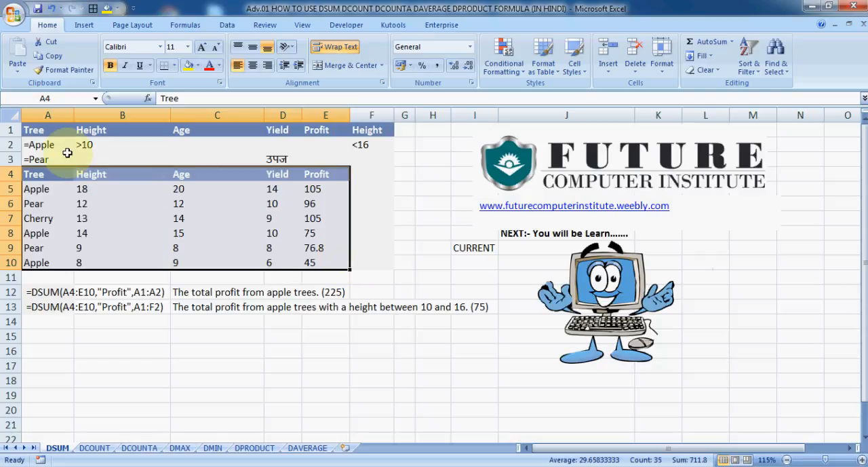
{"action": "left_click", "coordinate": [43, 132]}
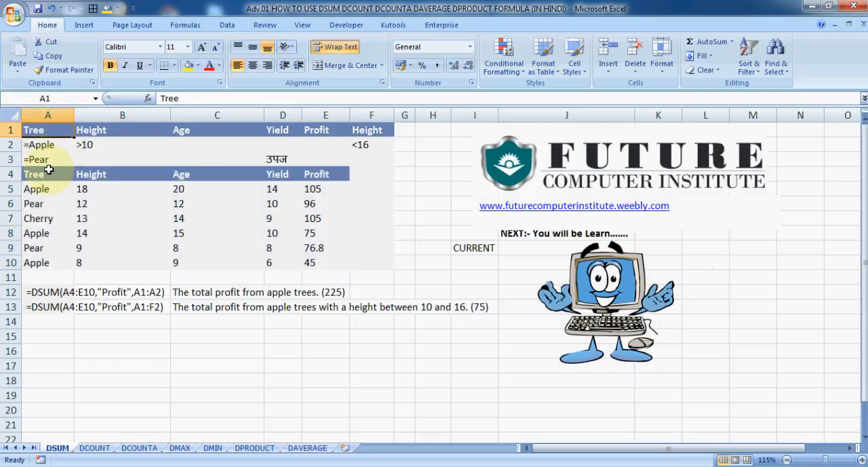
{"action": "left_click_drag", "start_coordinate": [33, 168], "coordinate": [325, 190]}
{"action": "left_click_drag", "start_coordinate": [39, 129], "coordinate": [398, 122]}
{"action": "left_click", "coordinate": [122, 189]}
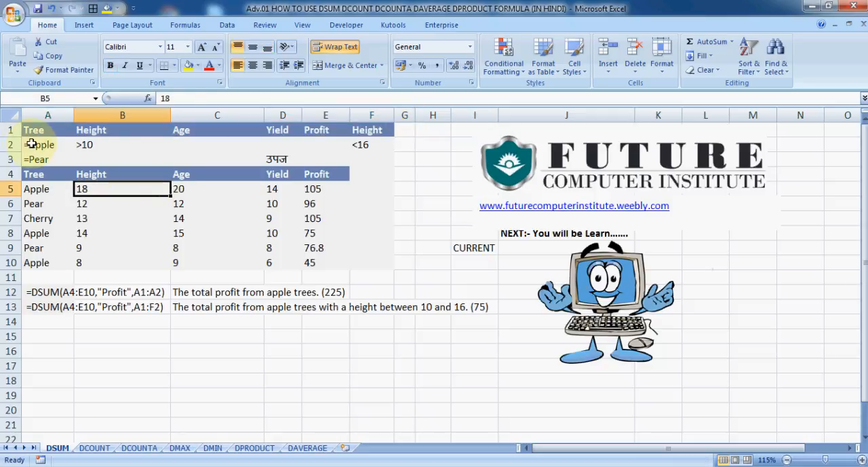
- Examine the Tree criteria in A2:A3, the Height criteria in B2 and F2, and the database range A4:E10
{"action": "left_click", "coordinate": [30, 144]}
{"action": "left_click", "coordinate": [34, 159]}
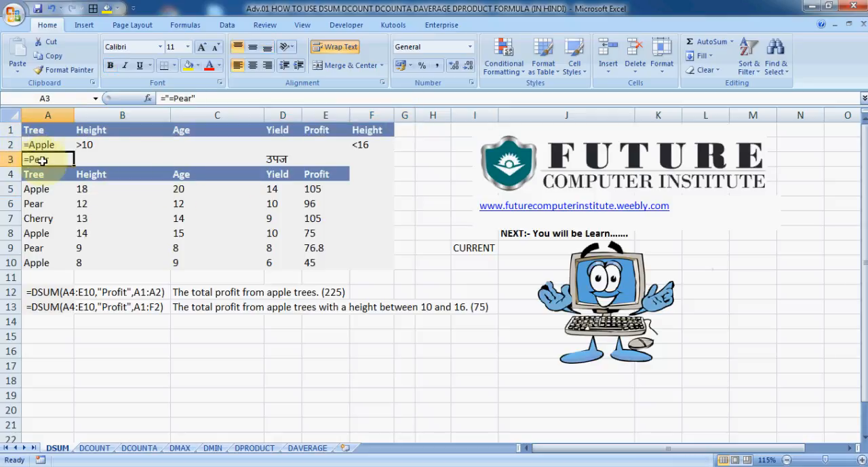
{"action": "left_click", "coordinate": [81, 143]}
{"action": "left_click_drag", "start_coordinate": [81, 144], "coordinate": [197, 144]}
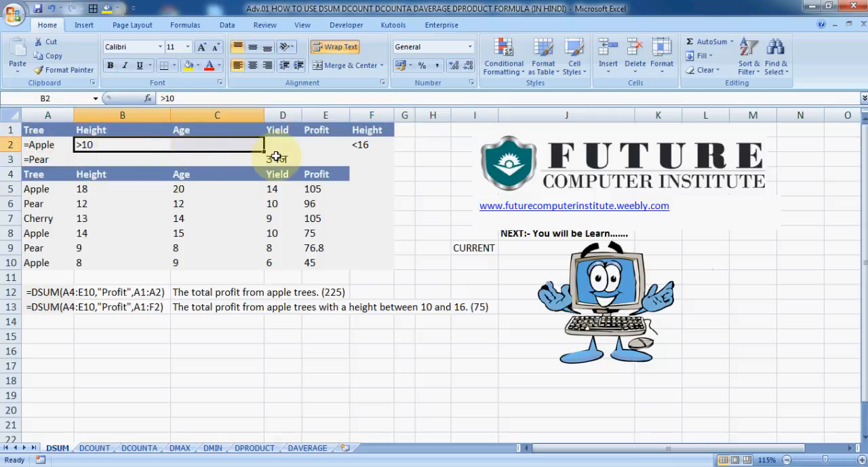
{"action": "left_click", "coordinate": [361, 144]}
{"action": "left_click_drag", "start_coordinate": [361, 144], "coordinate": [180, 158]}
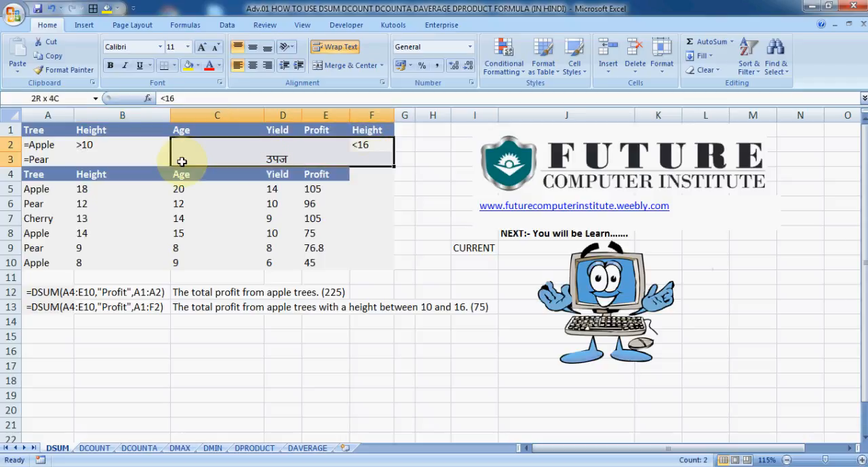
{"action": "left_click_drag", "start_coordinate": [84, 141], "coordinate": [251, 143]}
{"action": "left_click_drag", "start_coordinate": [358, 145], "coordinate": [268, 144]}
{"action": "left_click", "coordinate": [90, 135]}
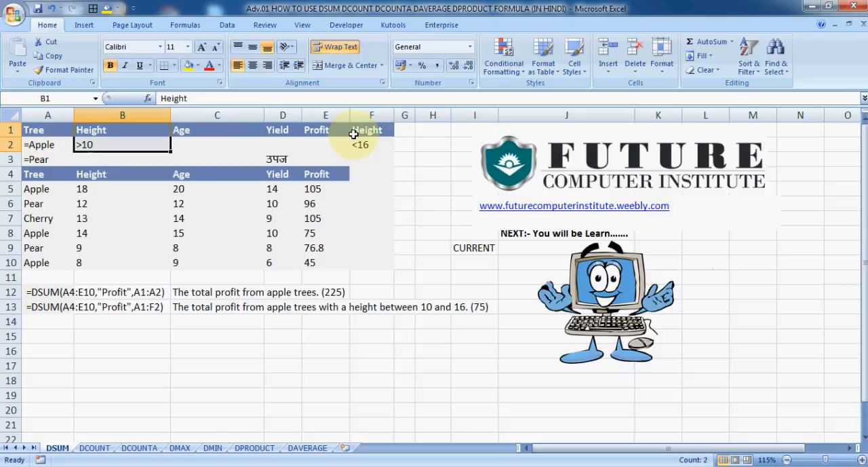
{"action": "left_click_drag", "start_coordinate": [363, 131], "coordinate": [363, 145]}
{"action": "left_click", "coordinate": [224, 143]}
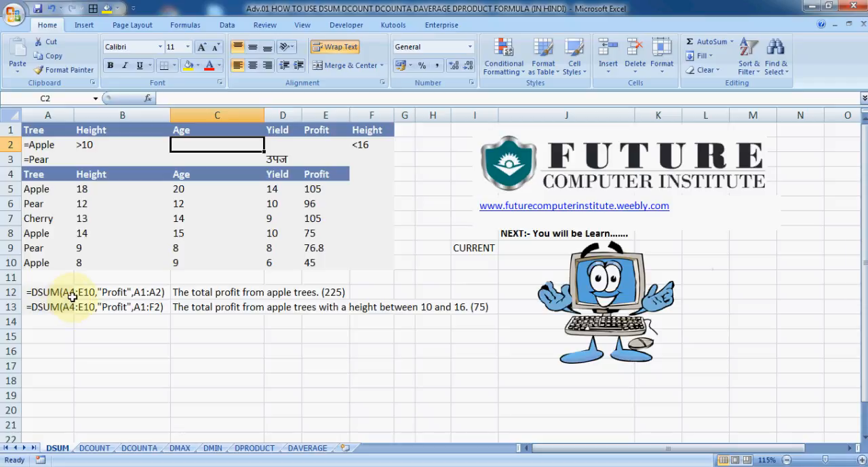
{"action": "left_click_drag", "start_coordinate": [33, 175], "coordinate": [312, 264]}
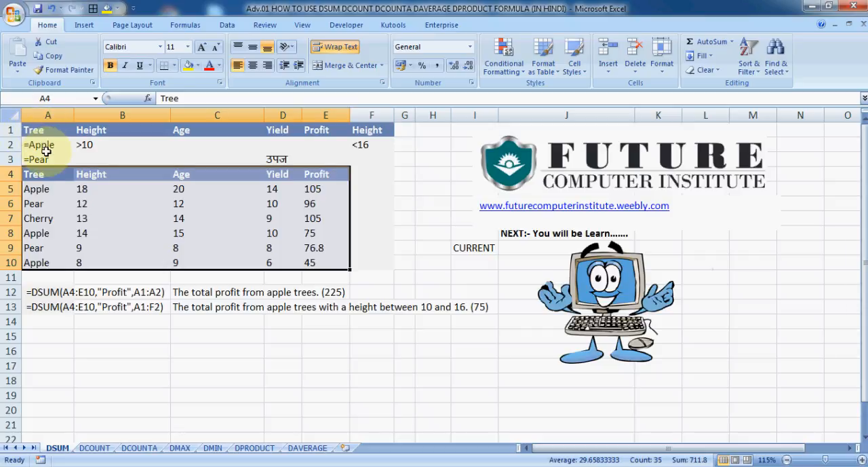
- Highlight the Profit values of the Apple rows, cells E5, E8 and E10, with a yellow fill
{"action": "left_click", "coordinate": [49, 188]}
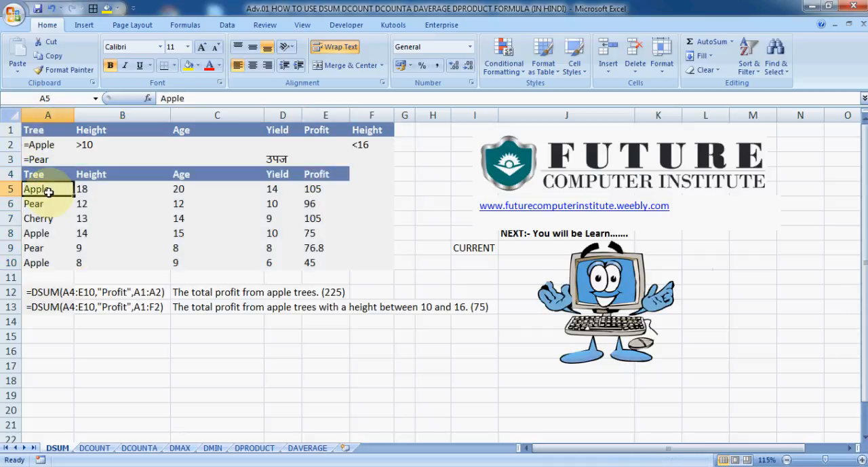
{"action": "left_click", "coordinate": [39, 234]}
{"action": "left_click", "coordinate": [37, 262]}
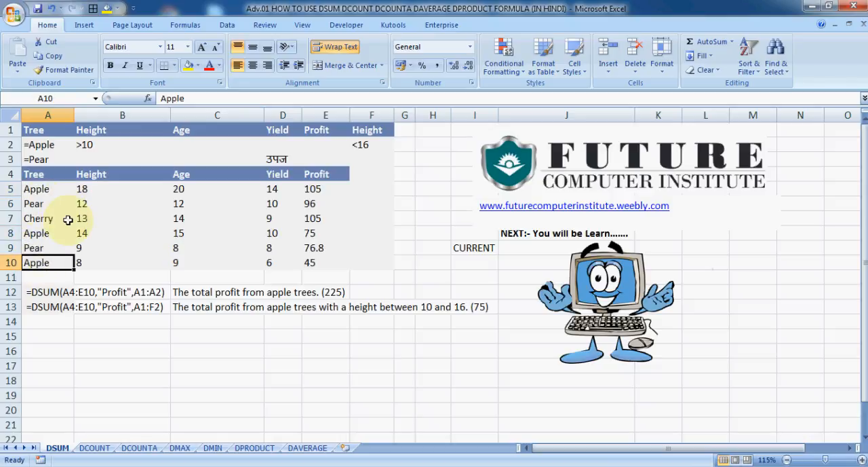
{"action": "left_click", "coordinate": [40, 188]}
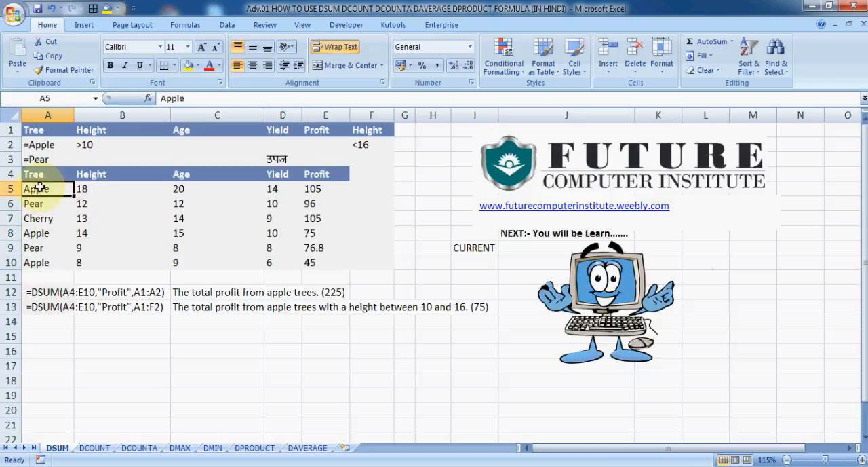
{"action": "left_click", "coordinate": [311, 190]}
{"action": "left_click", "coordinate": [189, 66]}
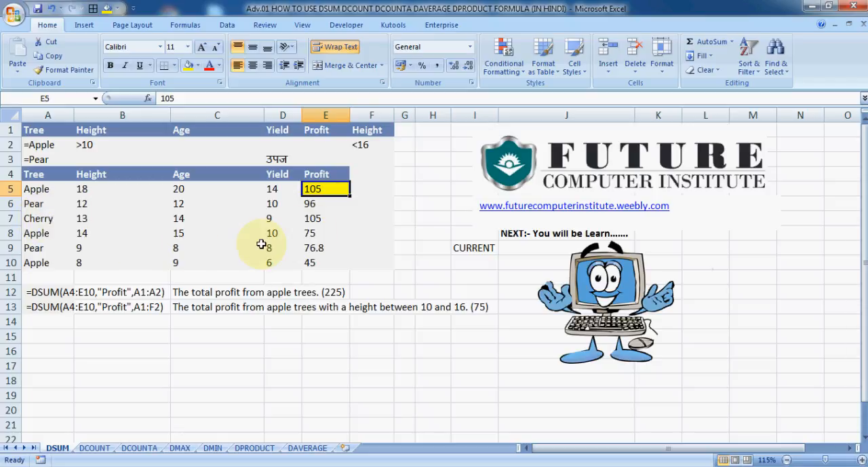
{"action": "left_click", "coordinate": [313, 235]}
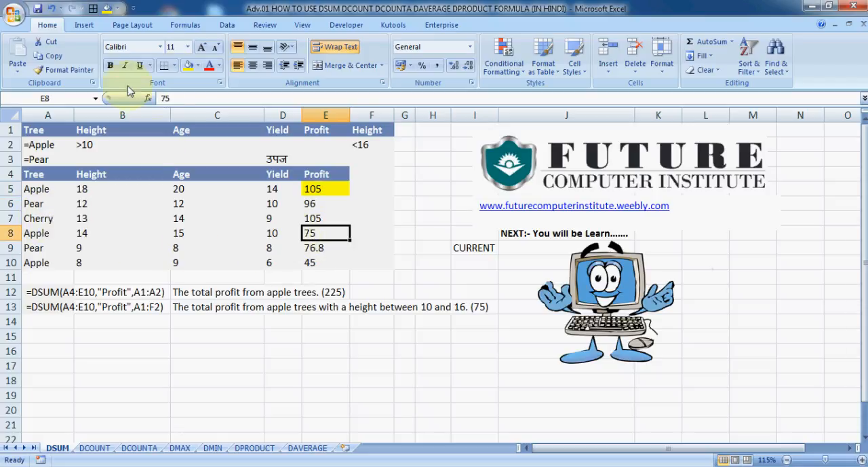
{"action": "left_click", "coordinate": [189, 65]}
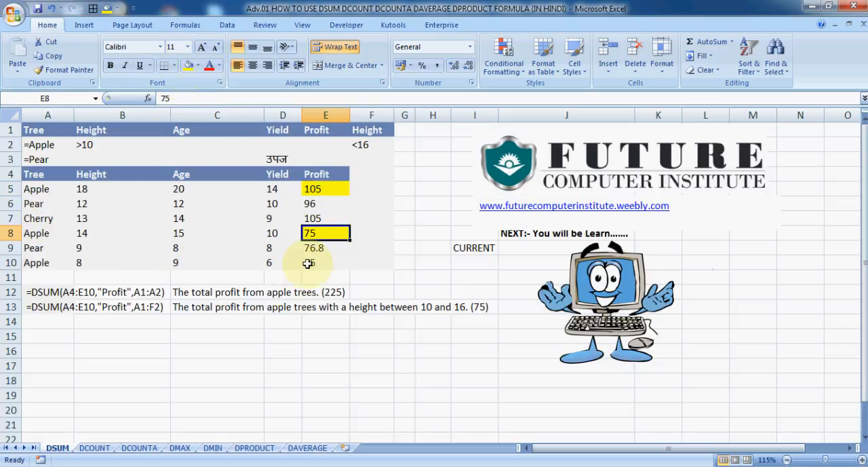
{"action": "left_click", "coordinate": [312, 263]}
{"action": "left_click", "coordinate": [189, 65]}
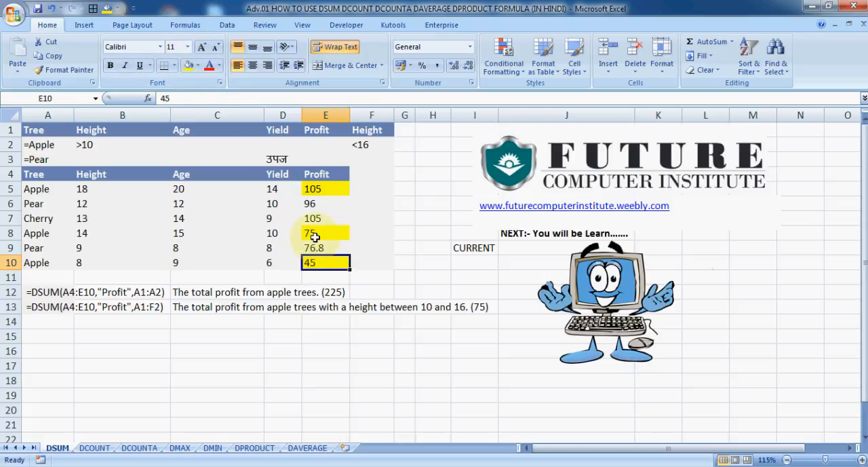
- Select the highlighted Profit cells E8 and E5 together with E10 to check their combined sum
{"action": "left_click", "coordinate": [315, 234], "text": "ctrl"}
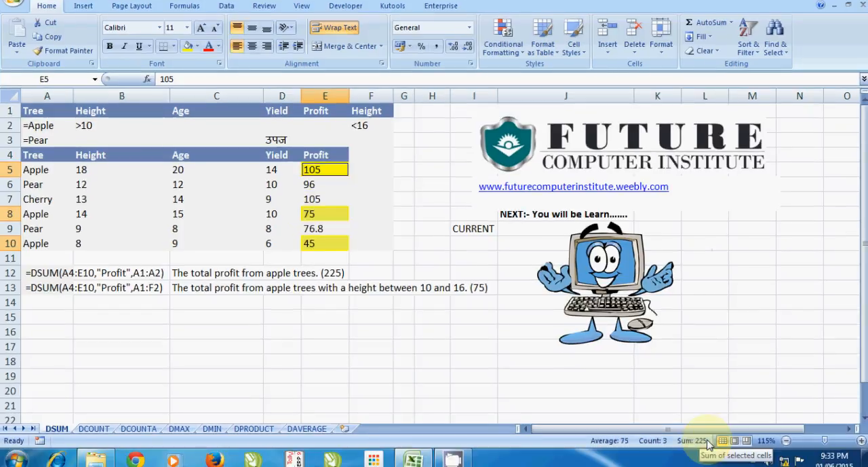
{"action": "left_click", "coordinate": [318, 189], "text": "ctrl"}
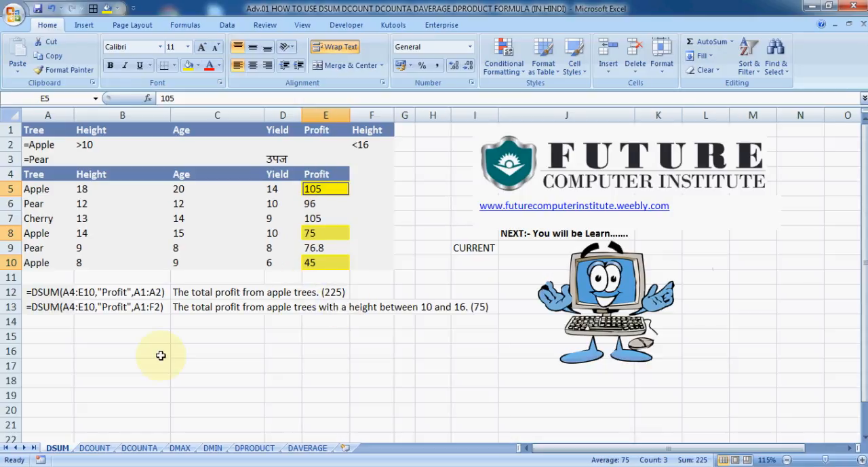
- Start a DSUM formula in cell B15
{"action": "left_click", "coordinate": [123, 338]}
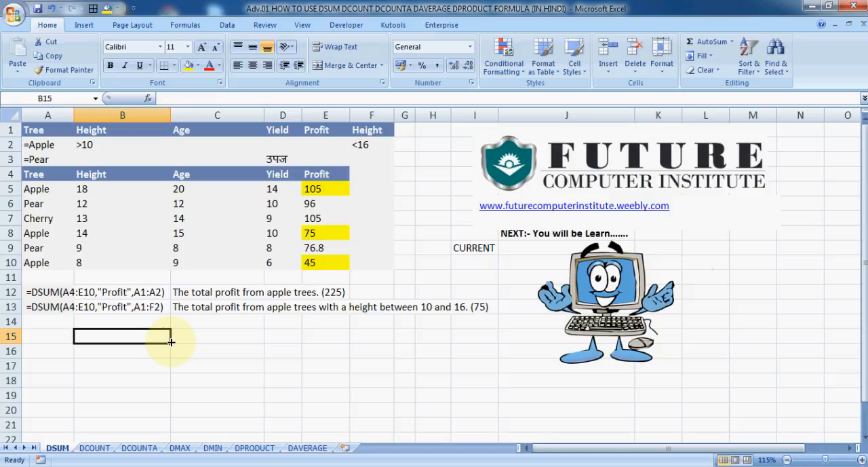
{"action": "type", "text": "=dsu"}
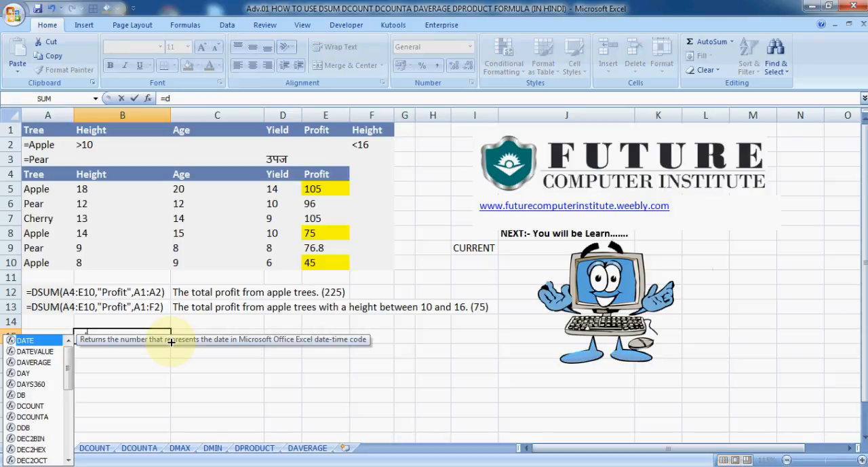
{"action": "type", "text": "m"}
{"action": "key", "text": "Tab"}
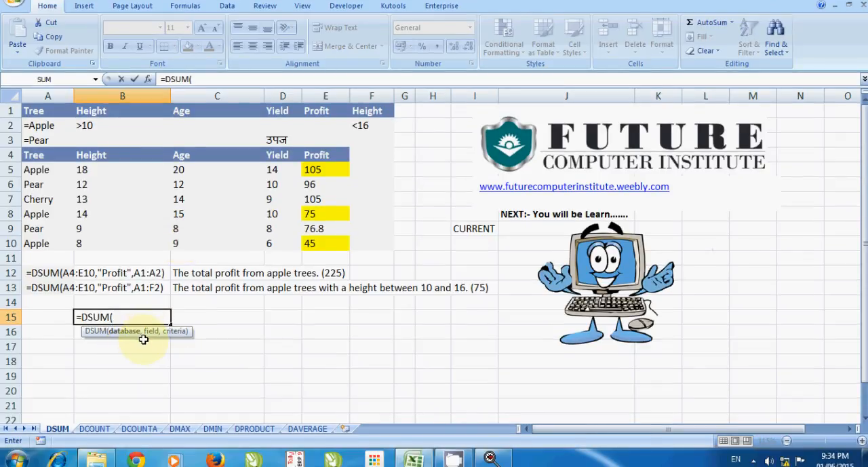
{"action": "left_click_drag", "start_coordinate": [143, 339], "coordinate": [144, 360]}
{"action": "key", "text": "BackSpace"}
{"action": "key", "text": "BackSpace"}
{"action": "key", "text": "BackSpace"}
{"action": "key", "text": "BackSpace"}
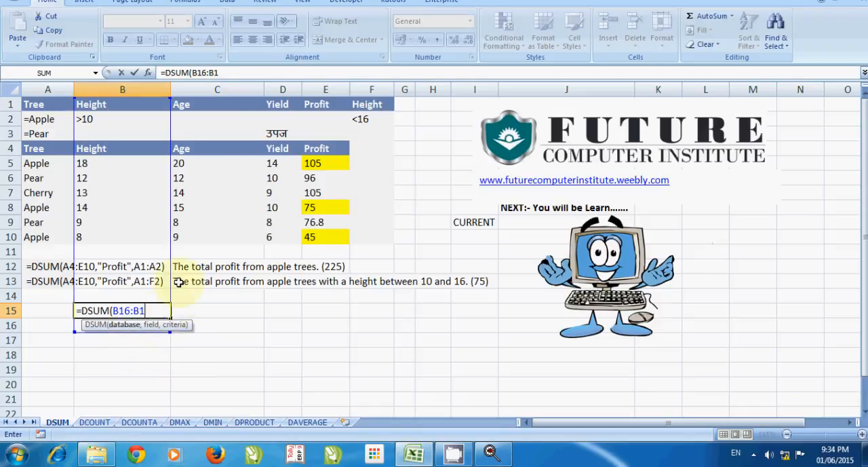
{"action": "key", "text": "BackSpace"}
{"action": "key", "text": "BackSpace"}
{"action": "key", "text": "BackSpace"}
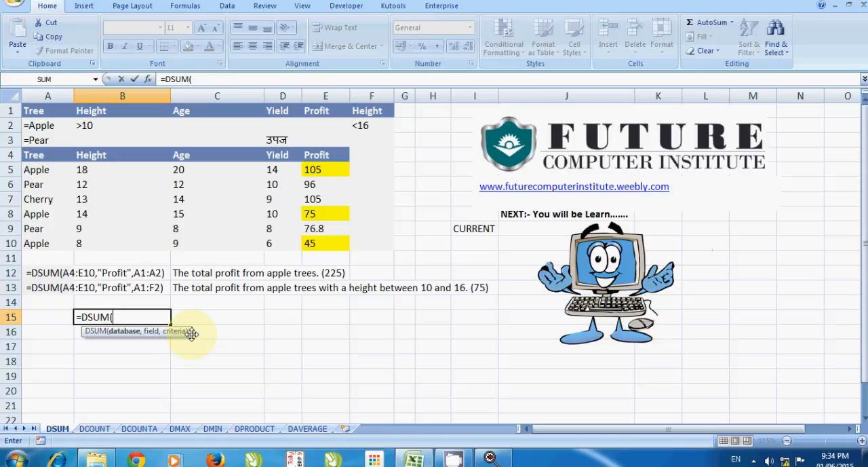
- Move the function's argument hint away from the formula cell and set the DSUM database to A4:E10
{"action": "left_click_drag", "start_coordinate": [192, 333], "coordinate": [135, 368]}
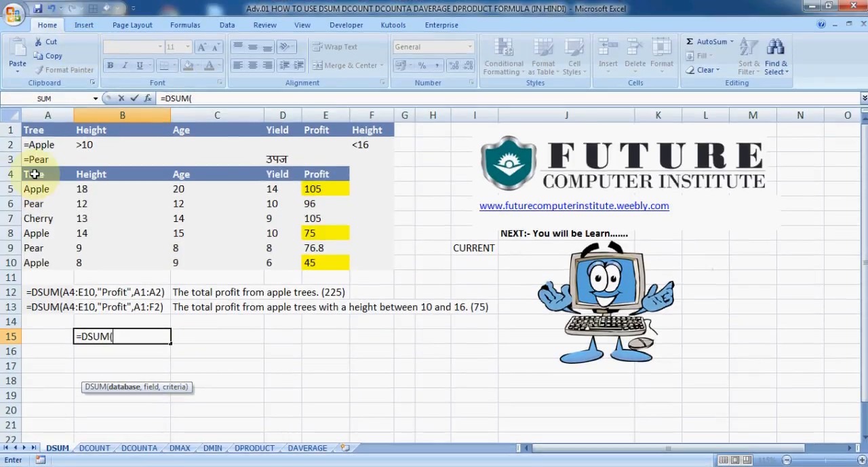
{"action": "left_click_drag", "start_coordinate": [34, 173], "coordinate": [330, 262]}
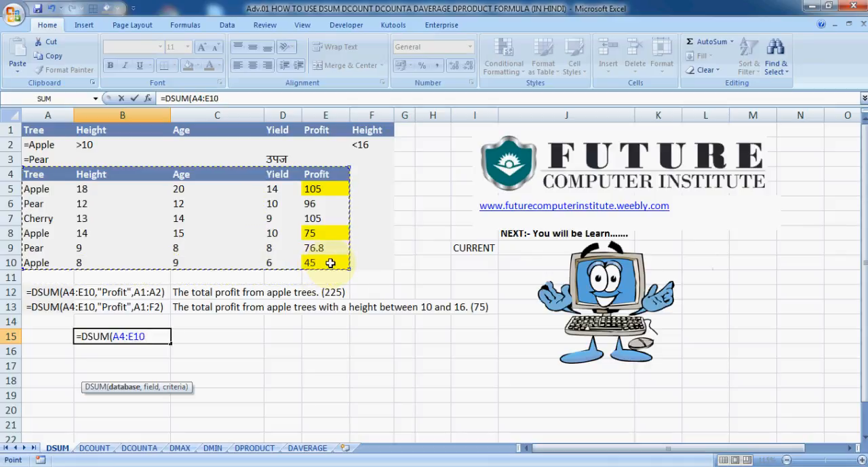
{"action": "type", "text": ","}
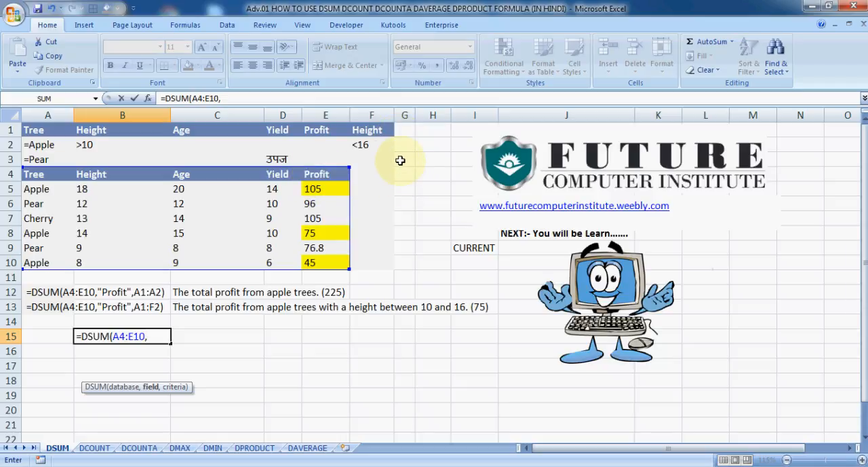
- Set the field to "PROFIT" and the criteria to A1:A2, and complete the DSUM formula in B15
{"action": "type", "text": "PROFIT"}
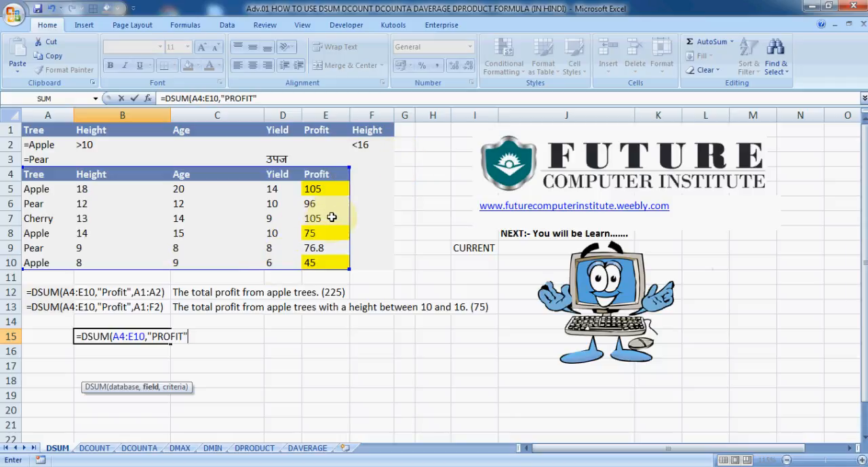
{"action": "type", "text": ","}
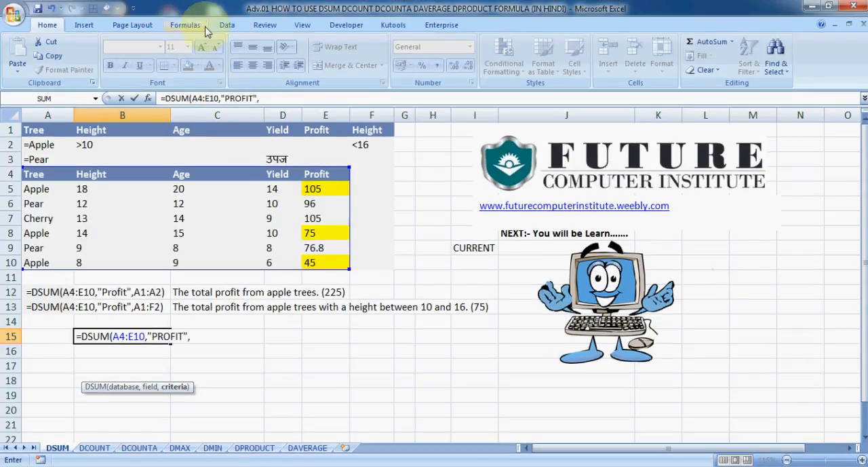
{"action": "left_click", "coordinate": [41, 131]}
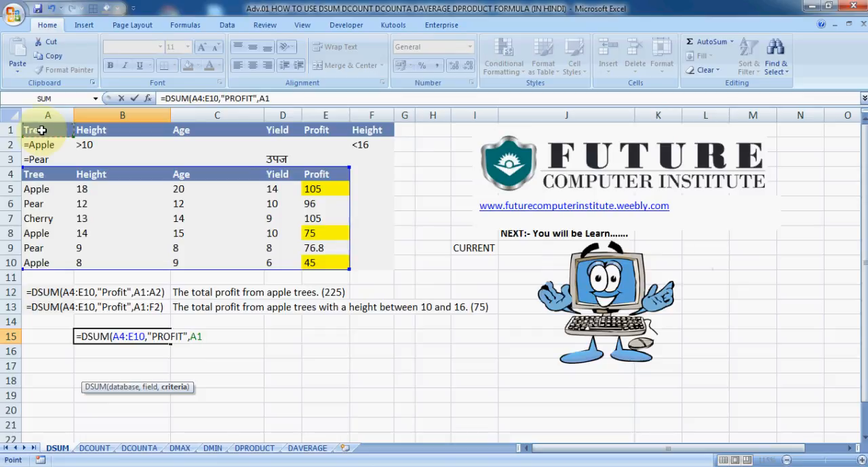
{"action": "left_click_drag", "start_coordinate": [41, 130], "coordinate": [40, 145]}
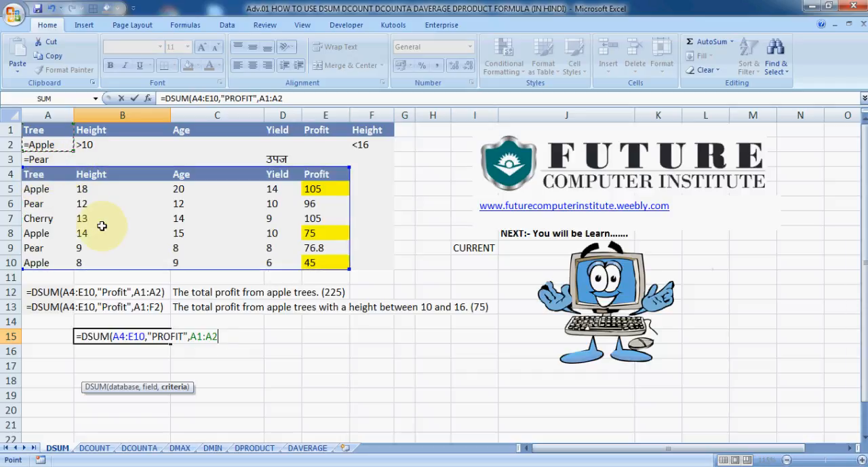
{"action": "type", "text": ")"}
{"action": "key", "text": "Return"}
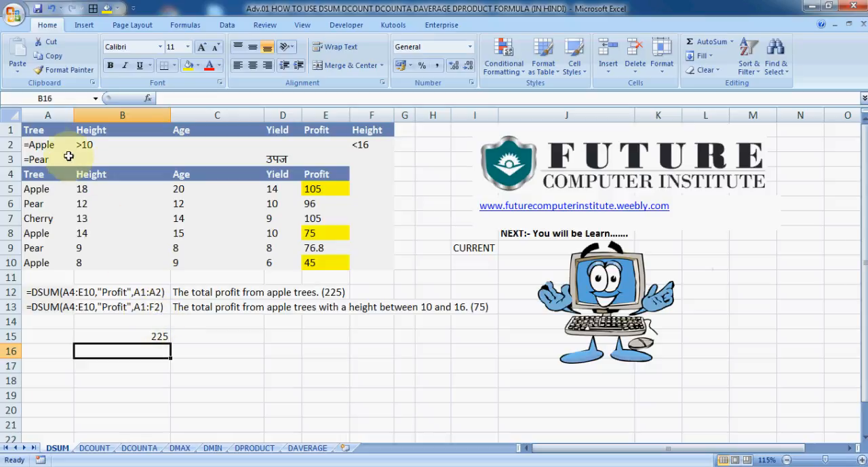
- Compare the criteria in A2:F2 with the Apple heights in B5 and B8 and the Profit value in E8
{"action": "left_click_drag", "start_coordinate": [39, 143], "coordinate": [364, 141]}
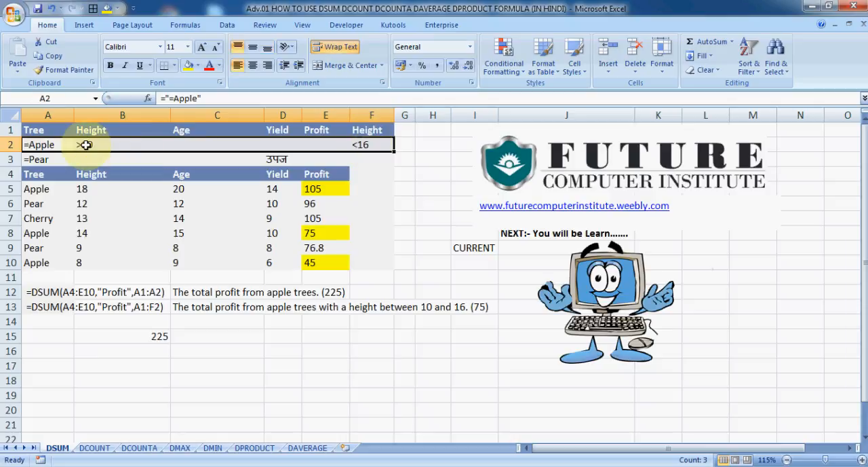
{"action": "left_click", "coordinate": [86, 144]}
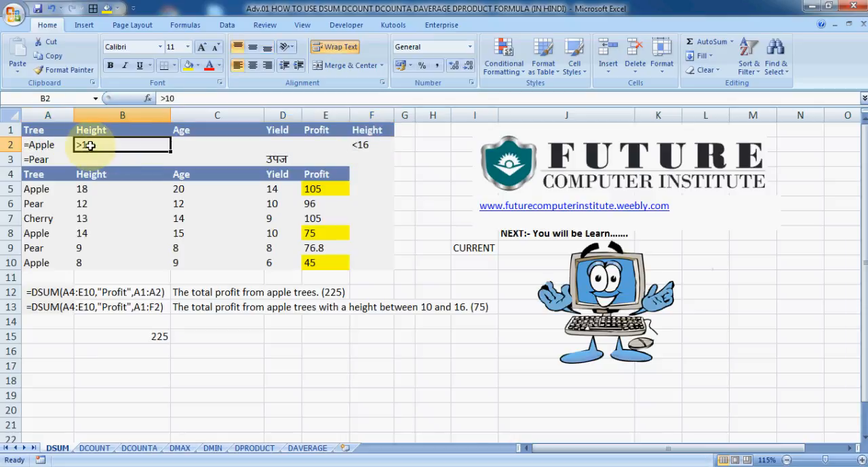
{"action": "mouse_move", "coordinate": [89, 146]}
{"action": "left_mouse_down"}
{"action": "mouse_move", "coordinate": [347, 141]}
{"action": "mouse_move", "coordinate": [231, 151]}
{"action": "mouse_move", "coordinate": [91, 144]}
{"action": "left_mouse_up"}
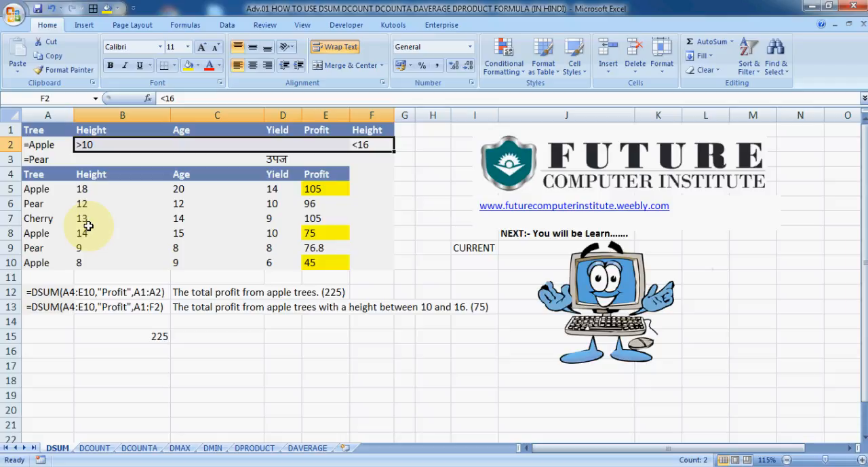
{"action": "left_click", "coordinate": [81, 188]}
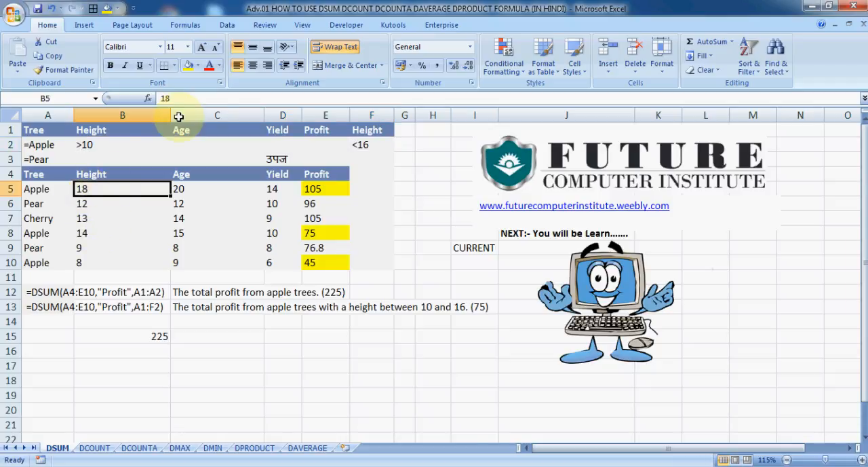
{"action": "left_click", "coordinate": [88, 232]}
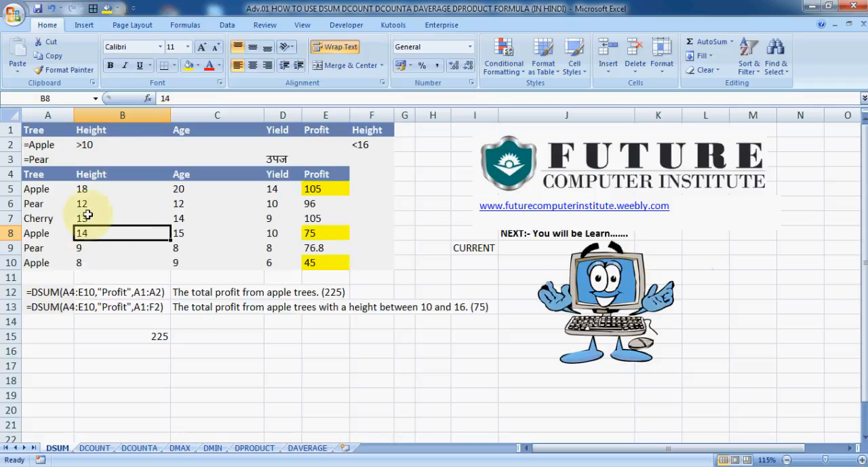
{"action": "left_click", "coordinate": [88, 189]}
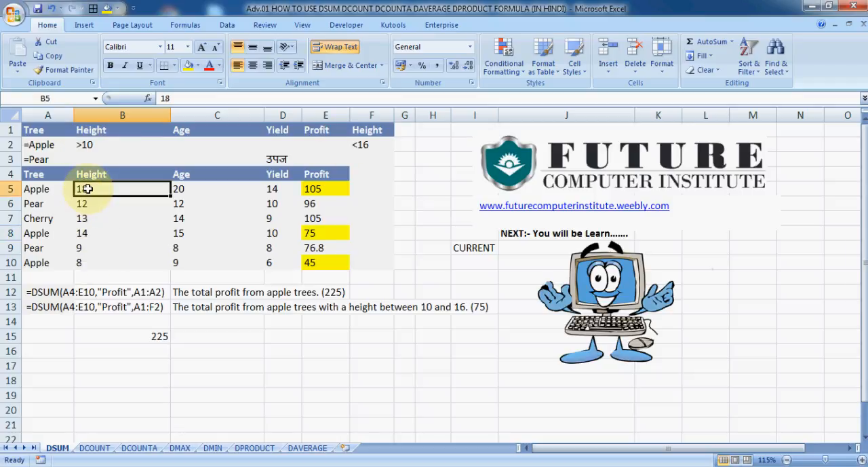
{"action": "left_click", "coordinate": [83, 232]}
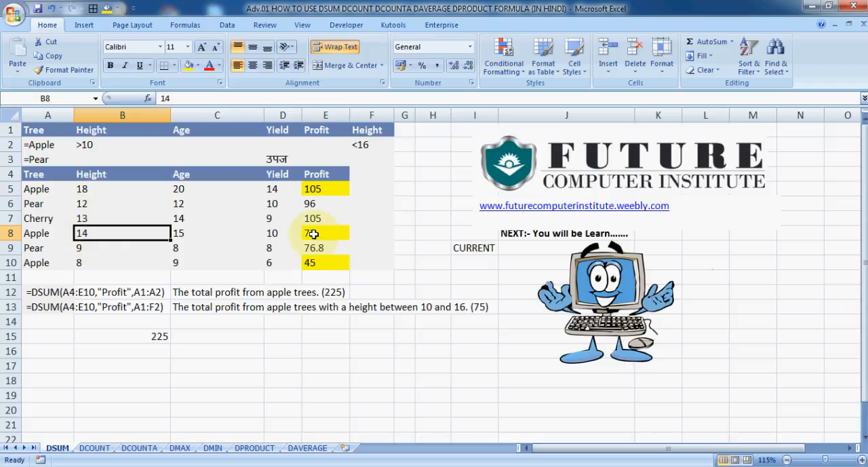
{"action": "left_click", "coordinate": [313, 233]}
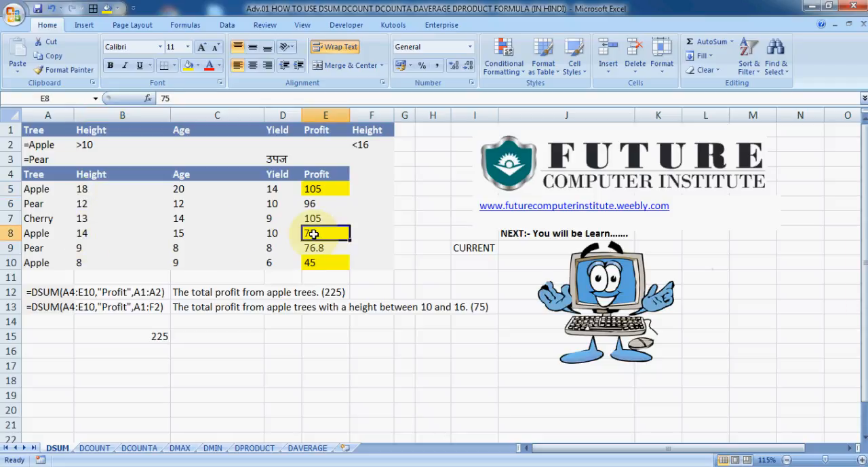
- Start a second DSUM formula in cell B16 with A4:E10 as the database
{"action": "left_click", "coordinate": [155, 347]}
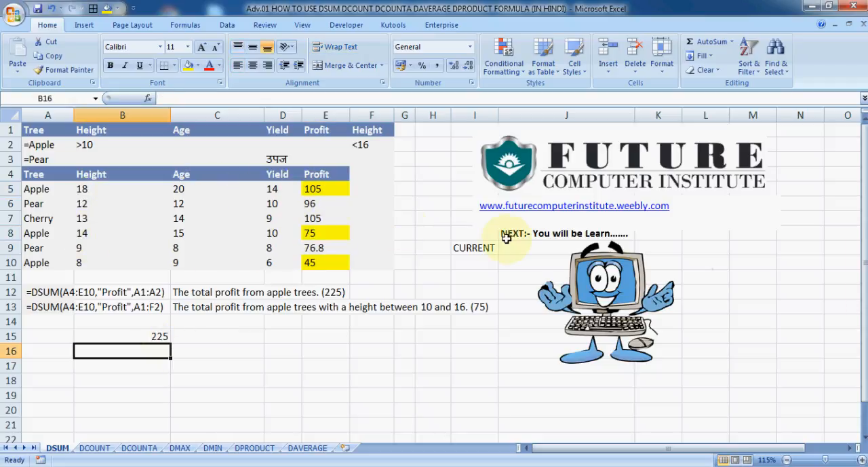
{"action": "type", "text": "="}
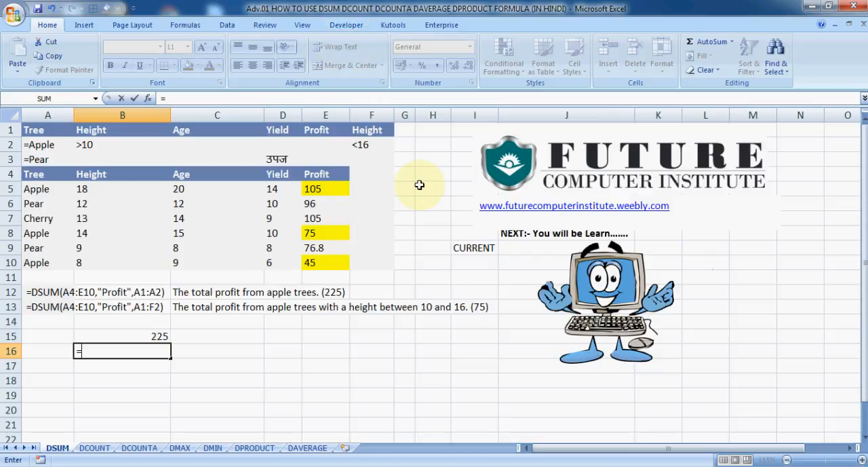
{"action": "type", "text": "DSUM("}
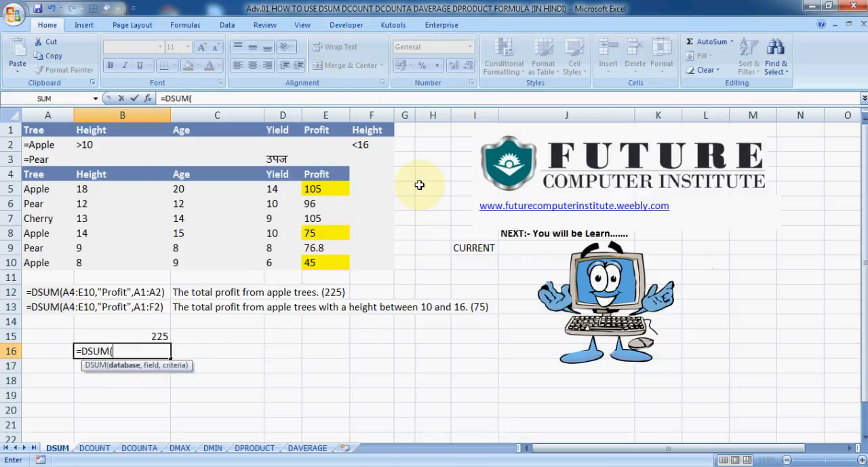
{"action": "key", "text": "Up"}
{"action": "key", "text": "Up"}
{"action": "key", "text": "Up"}
{"action": "key", "text": "Left"}
{"action": "key", "text": "Up"}
{"action": "key", "text": "Up"}
{"action": "key", "text": "Up"}
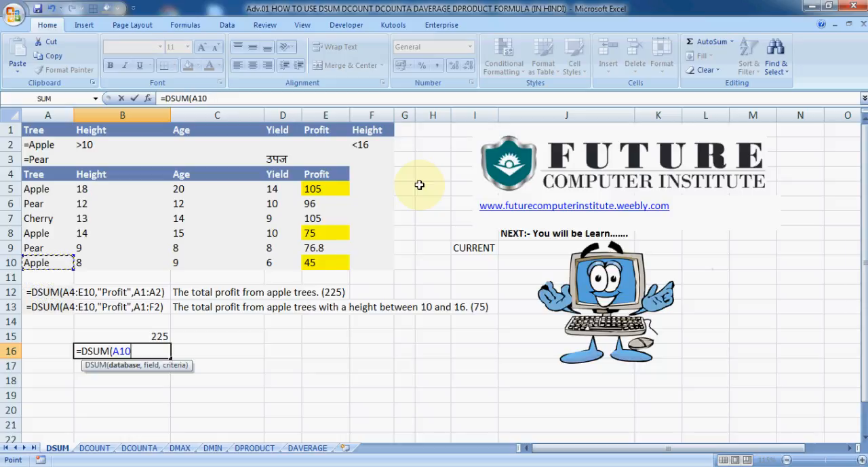
{"action": "key", "text": "shift+Up"}
{"action": "key", "text": "shift+Up"}
{"action": "key", "text": "shift+Up"}
{"action": "key", "text": "shift+Up"}
{"action": "key", "text": "shift+Up"}
{"action": "key", "text": "shift+Up"}
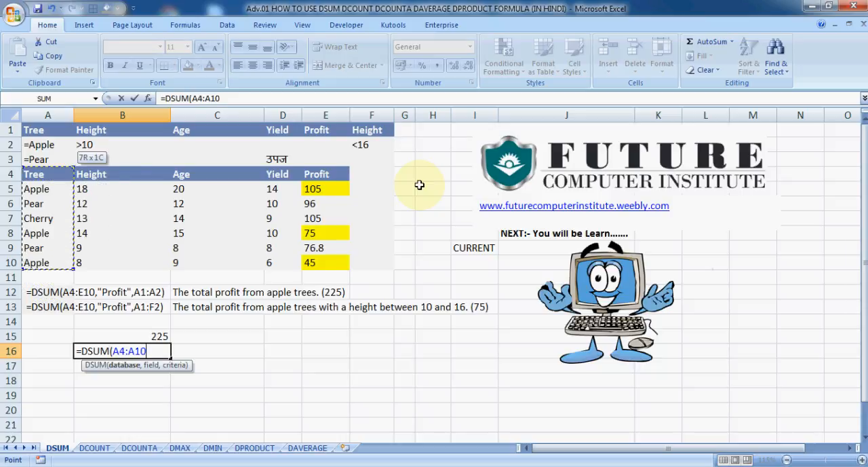
{"action": "key", "text": "shift+Right"}
{"action": "key", "text": "shift+Right"}
{"action": "key", "text": "shift+Right"}
{"action": "key", "text": "shift+Right"}
{"action": "type", "text": ","}
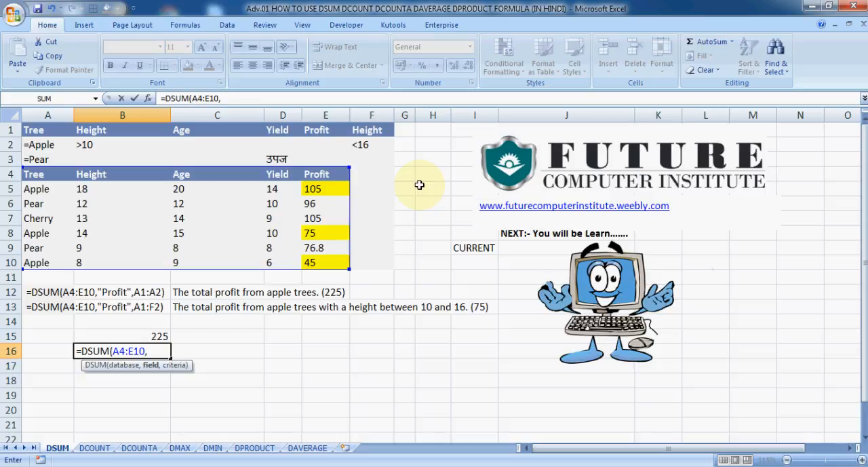
- Set the field argument of the B16 formula to the Profit header cell E4
{"action": "key", "text": "Up"}
{"action": "key", "text": "Up"}
{"action": "key", "text": "Right"}
{"action": "key", "text": "Up"}
{"action": "key", "text": "Up"}
{"action": "key", "text": "Up"}
{"action": "key", "text": "Right"}
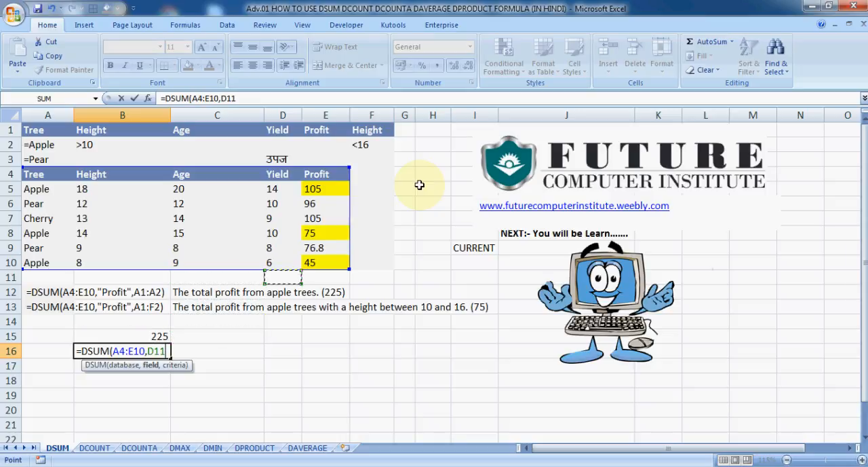
{"action": "key", "text": "Up"}
{"action": "key", "text": "Up"}
{"action": "key", "text": "Up"}
{"action": "key", "text": "Right"}
{"action": "key", "text": "Up"}
{"action": "key", "text": "Up"}
{"action": "key", "text": "Up"}
{"action": "key", "text": "Up"}
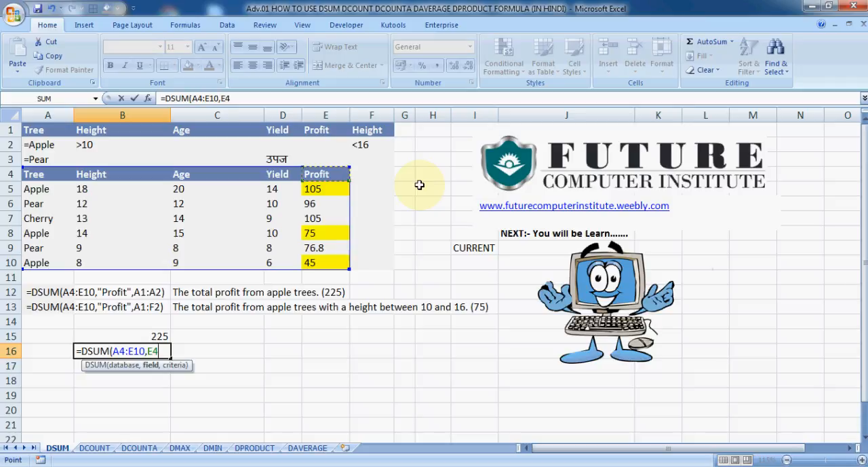
{"action": "type", "text": ","}
- Set the criteria to A1:F2 and complete the DSUM formula in B16
{"action": "key", "text": "Left"}
{"action": "key", "text": "Up"}
{"action": "key", "text": "Up"}
{"action": "key", "text": "Up"}
{"action": "key", "text": "Up"}
{"action": "key", "text": "Up"}
{"action": "key", "text": "Up"}
{"action": "key", "text": "Up"}
{"action": "key", "text": "Up"}
{"action": "key", "text": "Up"}
{"action": "key", "text": "Up"}
{"action": "key", "text": "Up"}
{"action": "key", "text": "Up"}
{"action": "key", "text": "Up"}
{"action": "key", "text": "Up"}
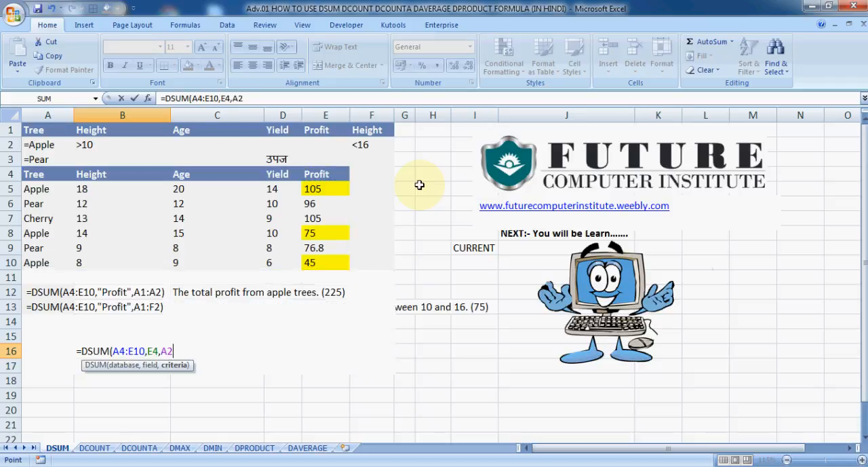
{"action": "key", "text": "Up"}
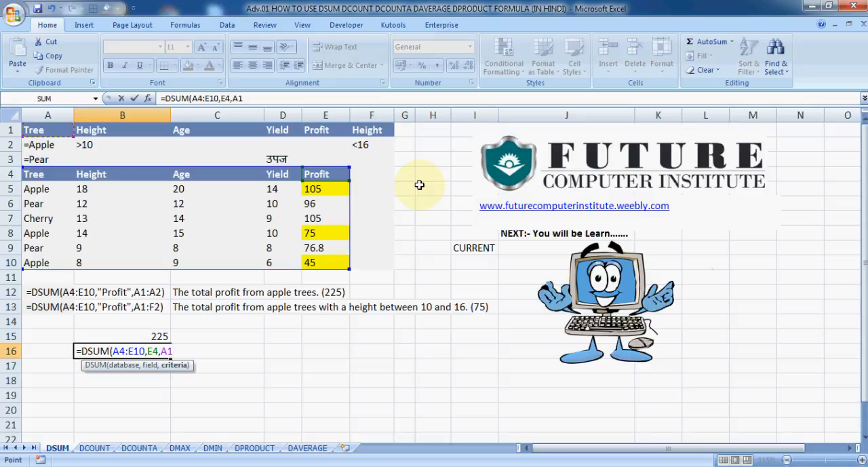
{"action": "key", "text": "shift+Down"}
{"action": "key", "text": "shift+Right"}
{"action": "key", "text": "shift+Right"}
{"action": "key", "text": "shift+Right"}
{"action": "key", "text": "shift+Right"}
{"action": "key", "text": "shift+Right"}
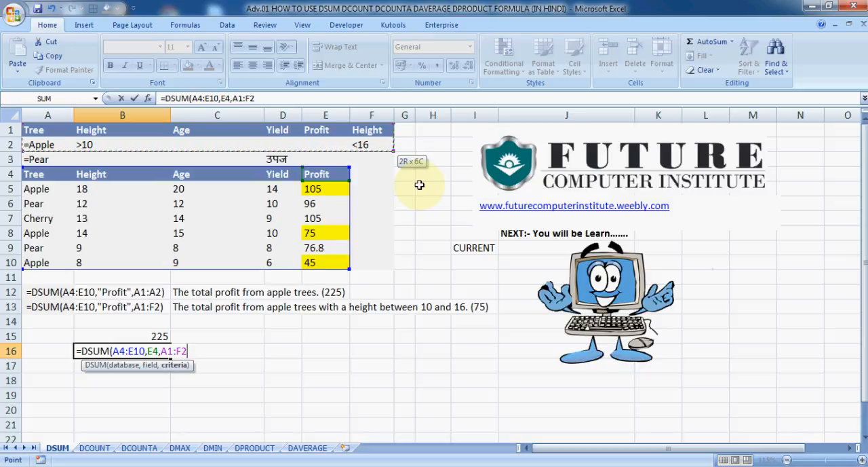
{"action": "type", "text": ")"}
{"action": "key", "text": "Return"}
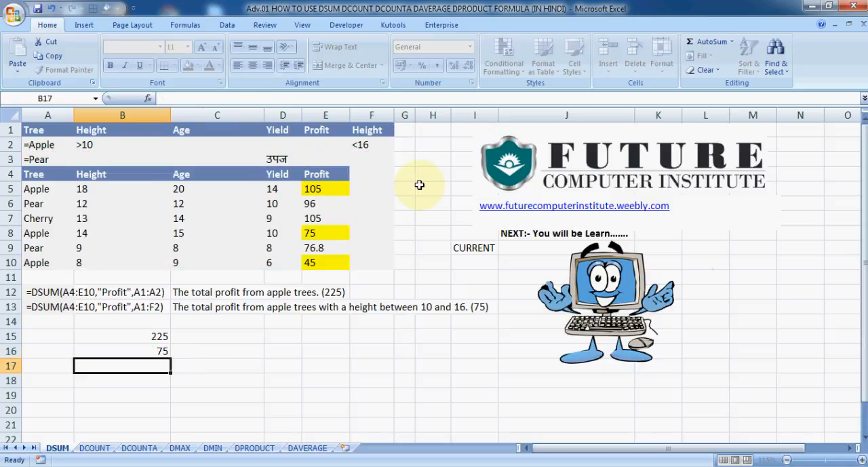
- Change the minimum Height criterion in cell B2 to >7
{"action": "key", "text": "Up"}
{"action": "key", "text": "Up"}
{"action": "key", "text": "Up"}
{"action": "key", "text": "Up"}
{"action": "key", "text": "Up"}
{"action": "key", "text": "Up"}
{"action": "key", "text": "Up"}
{"action": "key", "text": "Up"}
{"action": "key", "text": "Up"}
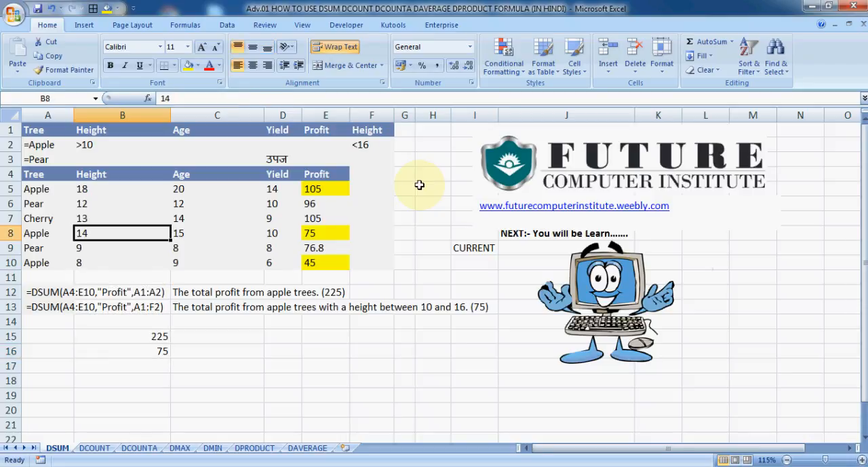
{"action": "key", "text": "Up"}
{"action": "key", "text": "Up"}
{"action": "key", "text": "Up"}
{"action": "key", "text": "Up"}
{"action": "key", "text": "Up"}
{"action": "key", "text": "Up"}
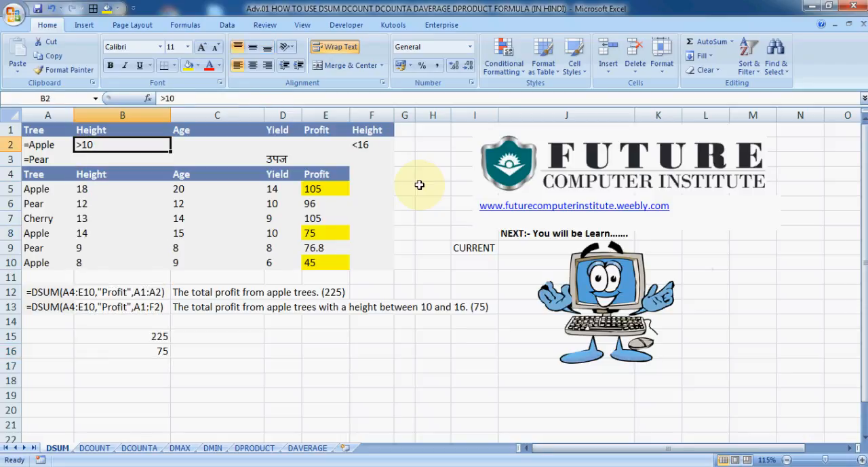
{"action": "key", "text": "shift+Right"}
{"action": "key", "text": "shift+Right"}
{"action": "key", "text": "shift+Right"}
{"action": "key", "text": "shift+Right"}
{"action": "key", "text": "Left"}
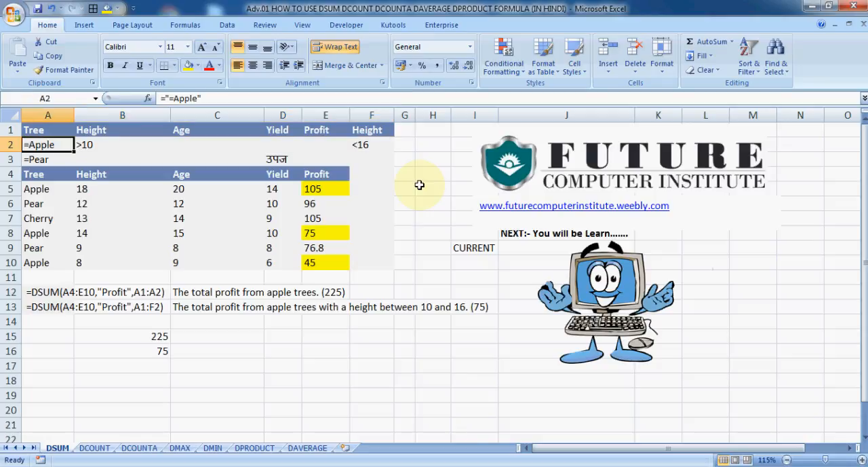
{"action": "key", "text": "Right"}
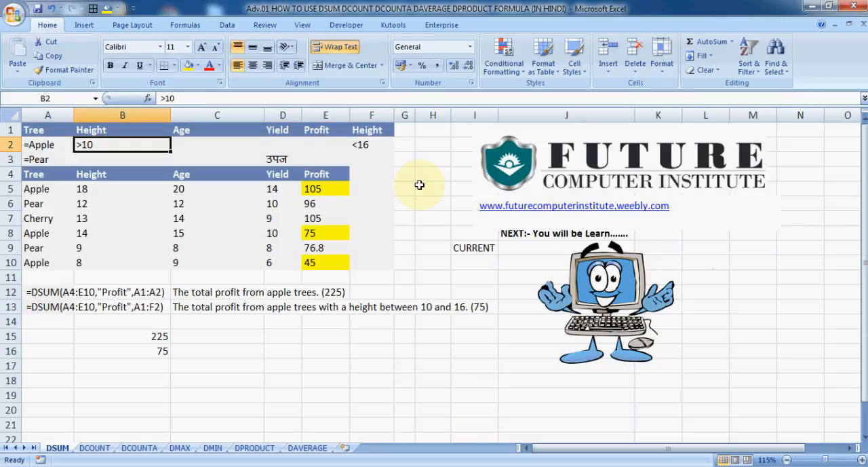
{"action": "type", "text": ">7"}
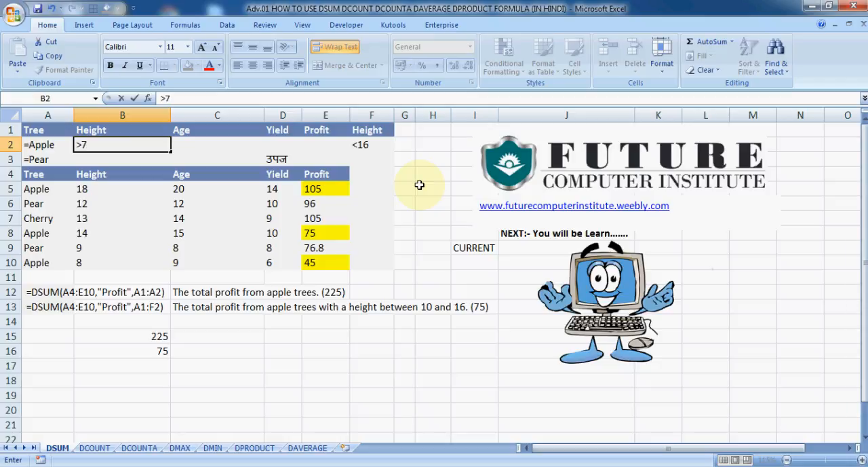
{"action": "key", "text": "Return"}
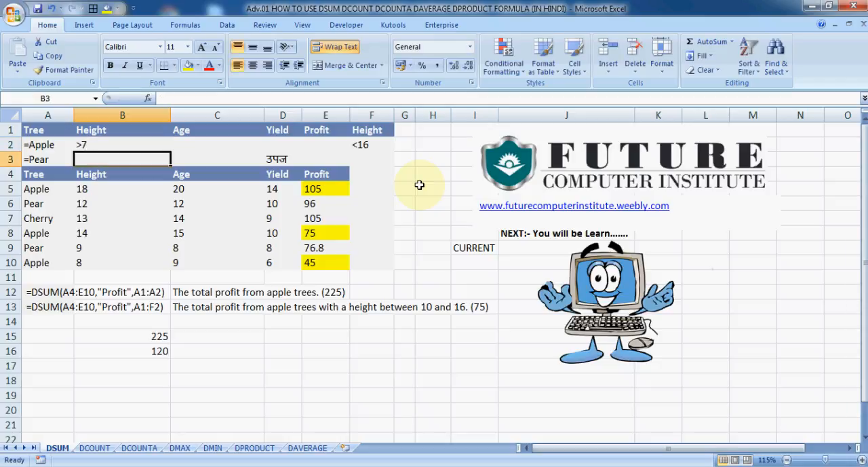
- Compare the Apple heights in B8 and B10 with the criteria in row 2 and check their Profit values in E8 and E10
{"action": "key", "text": "Down"}
{"action": "key", "text": "Down"}
{"action": "key", "text": "Down"}
{"action": "key", "text": "Down"}
{"action": "key", "text": "Down"}
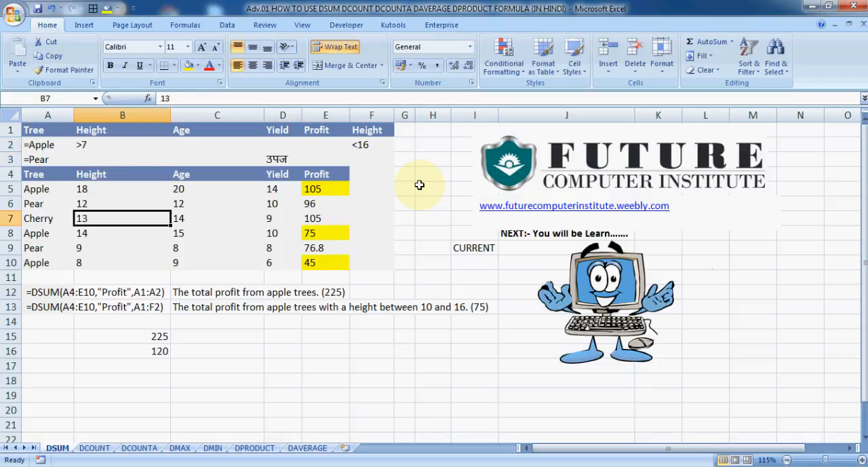
{"action": "key", "text": "Down"}
{"action": "key", "text": "Up"}
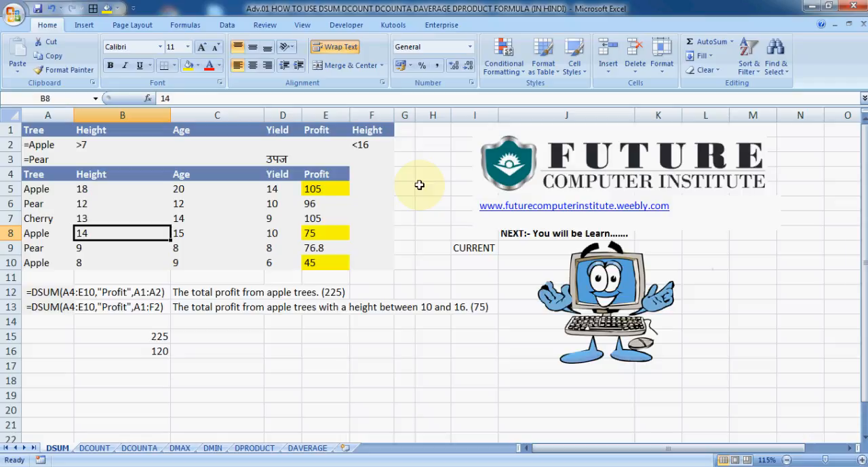
{"action": "key", "text": "Down"}
{"action": "key", "text": "Down"}
{"action": "key", "text": "Up"}
{"action": "key", "text": "Up"}
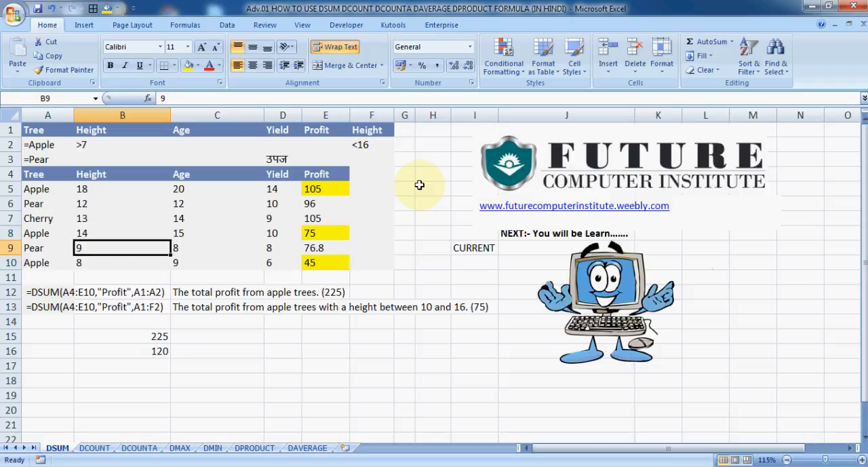
{"action": "key", "text": "Right"}
{"action": "key", "text": "Right"}
{"action": "key", "text": "Right"}
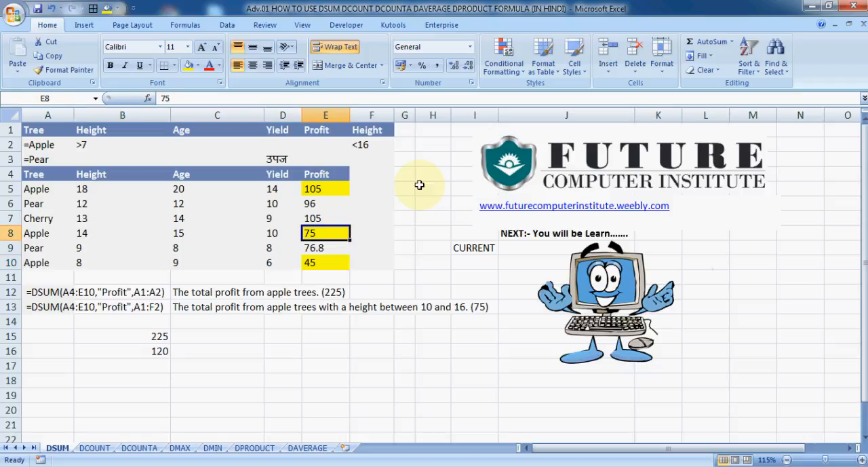
{"action": "key", "text": "Down"}
{"action": "key", "text": "Down"}
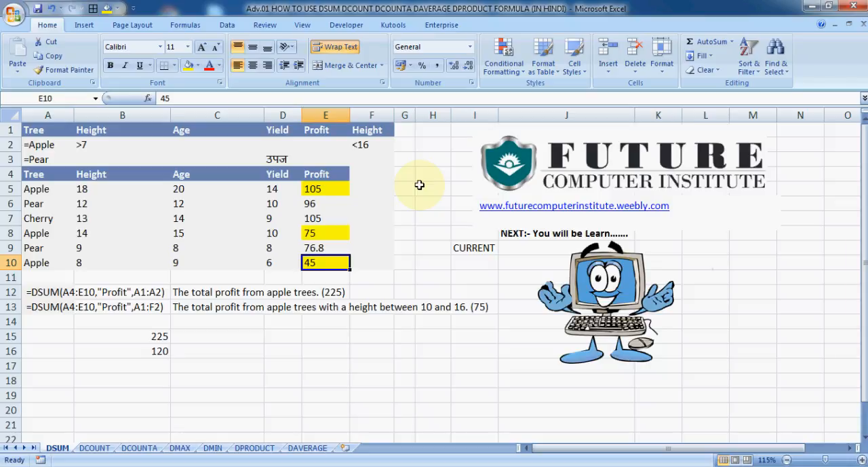
{"action": "key", "text": "Left"}
{"action": "key", "text": "Down"}
{"action": "key", "text": "Down"}
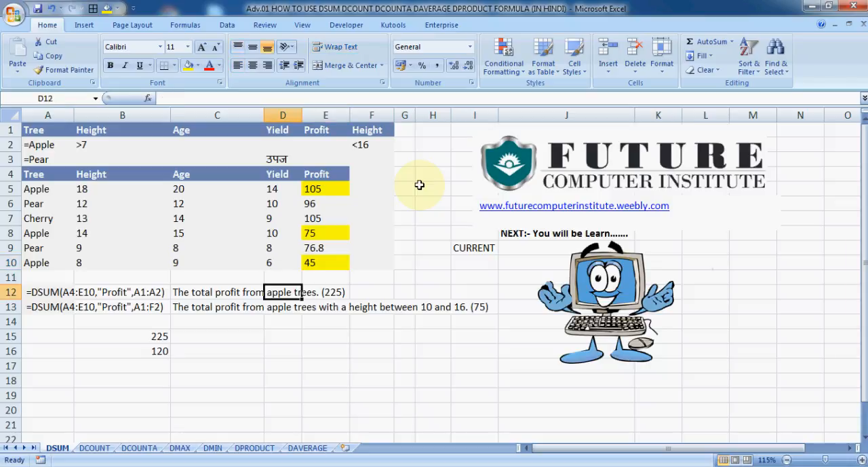
{"action": "key", "text": "Down"}
{"action": "key", "text": "Left"}
{"action": "key", "text": "Down"}
{"action": "key", "text": "Down"}
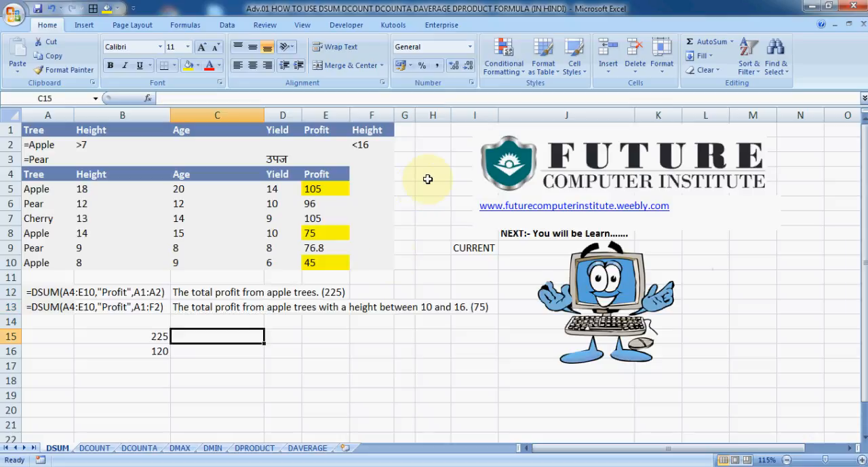
{"action": "left_click", "coordinate": [446, 327]}
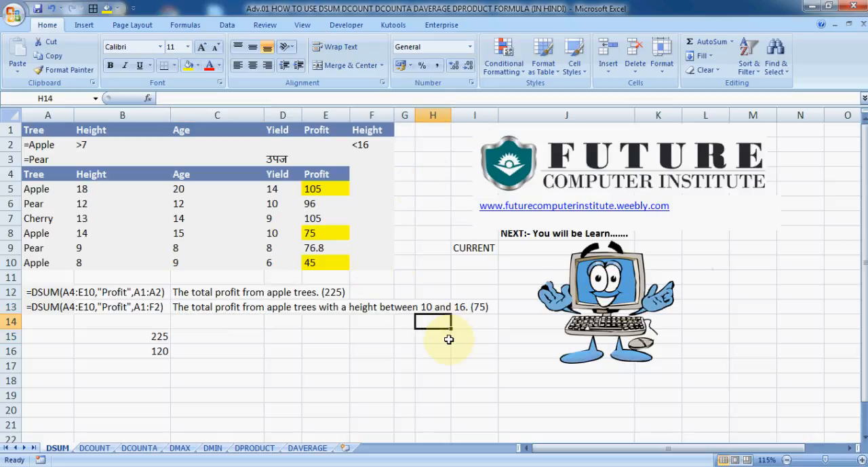
{"action": "left_click", "coordinate": [448, 338]}
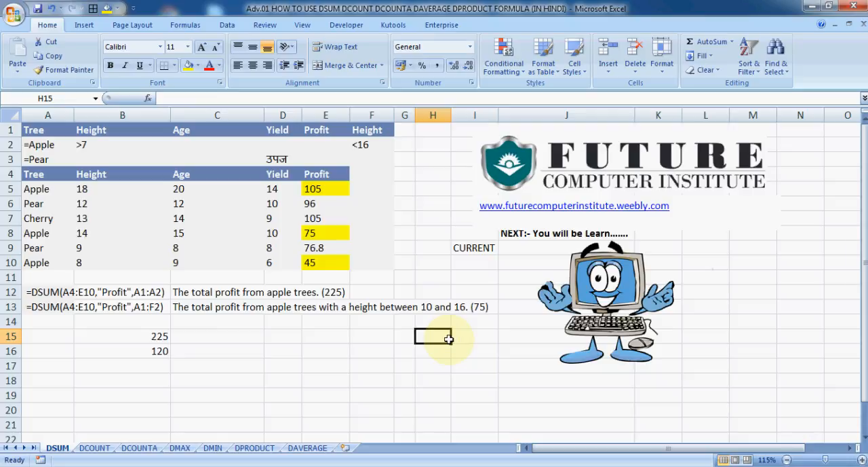